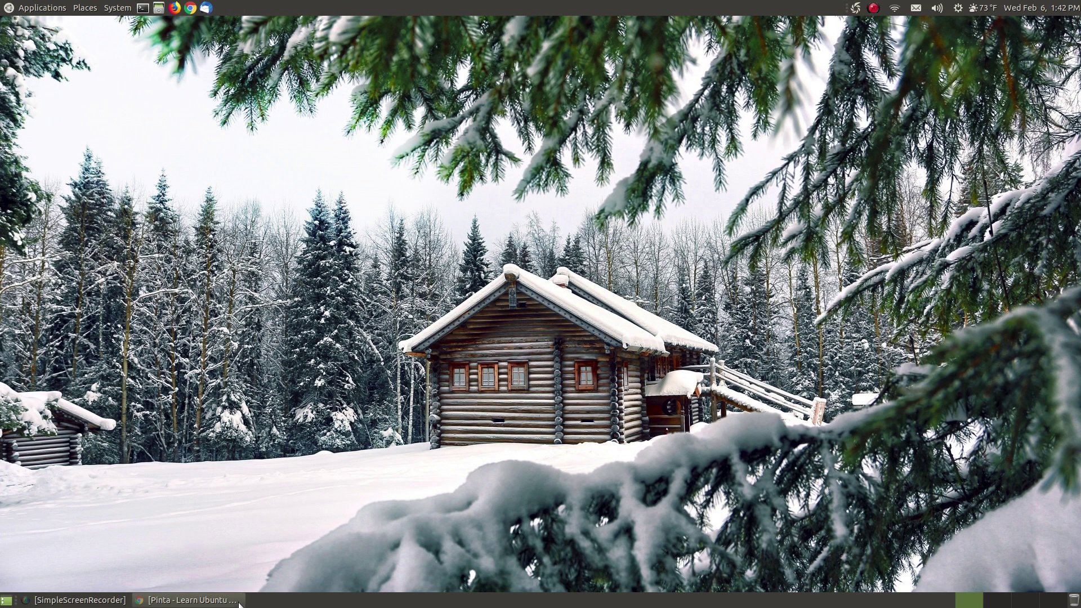
- Restore the Learn Ubuntu MATE Pinta article in Chrome and scroll to its How to Install Pinta section
left_click(191, 600)
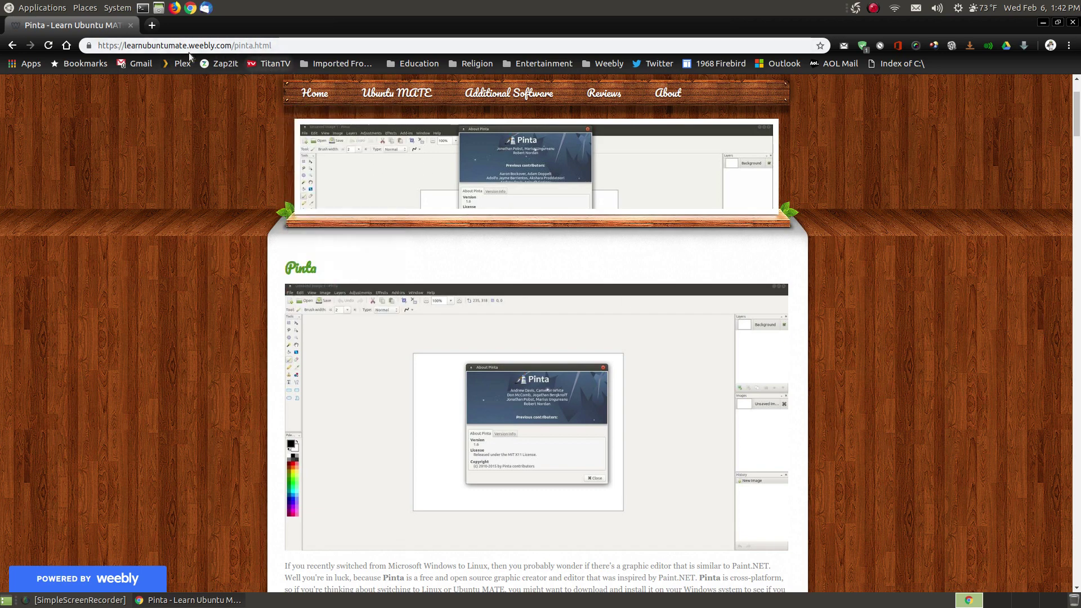
scroll(921, 303, "down", 2)
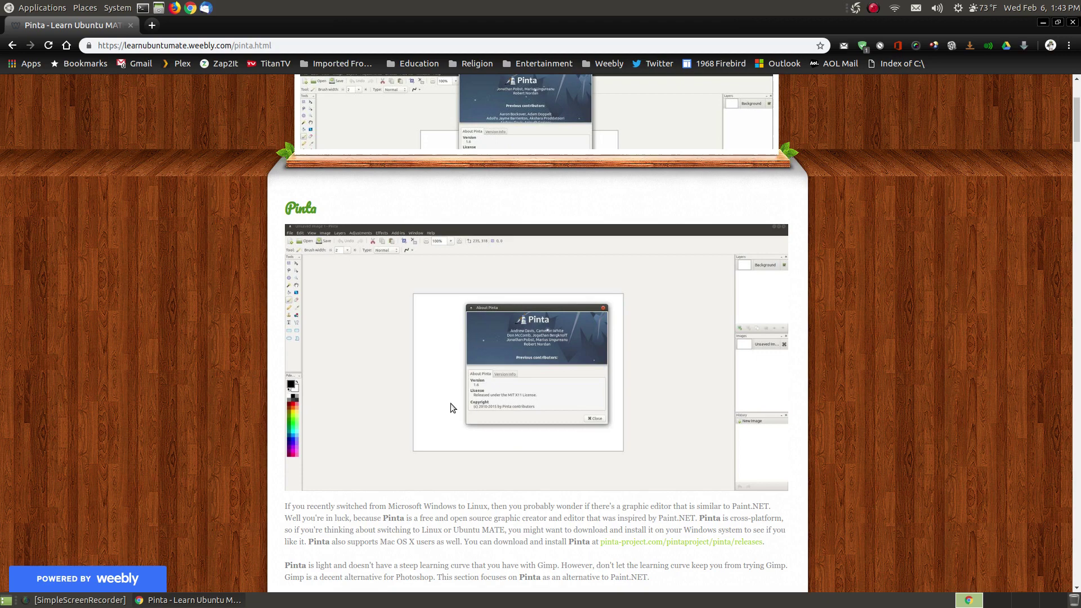
scroll(986, 382, "down", 5)
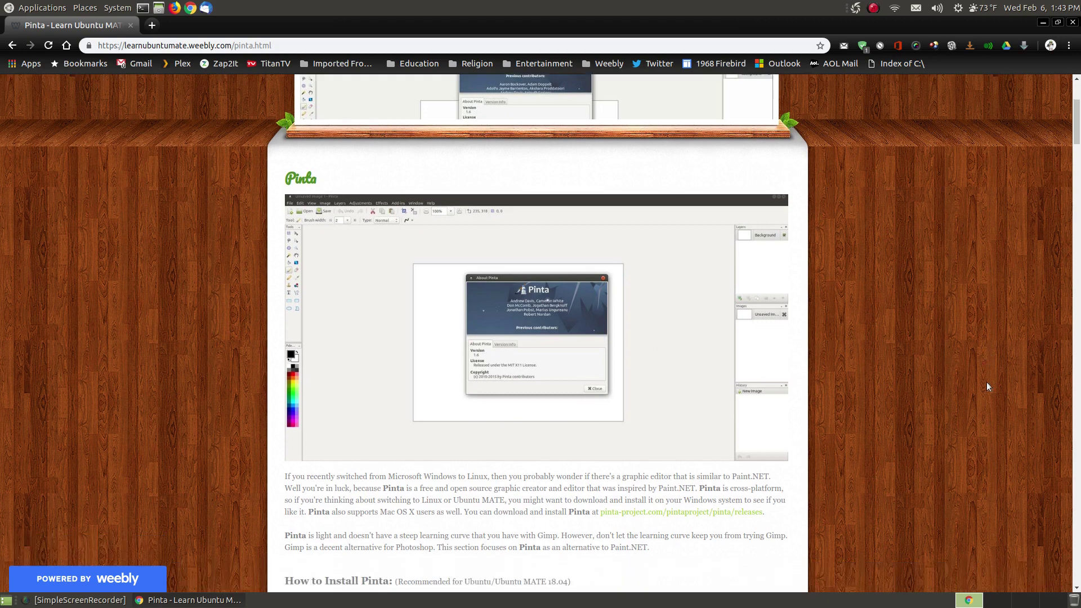
scroll(983, 388, "down", 4)
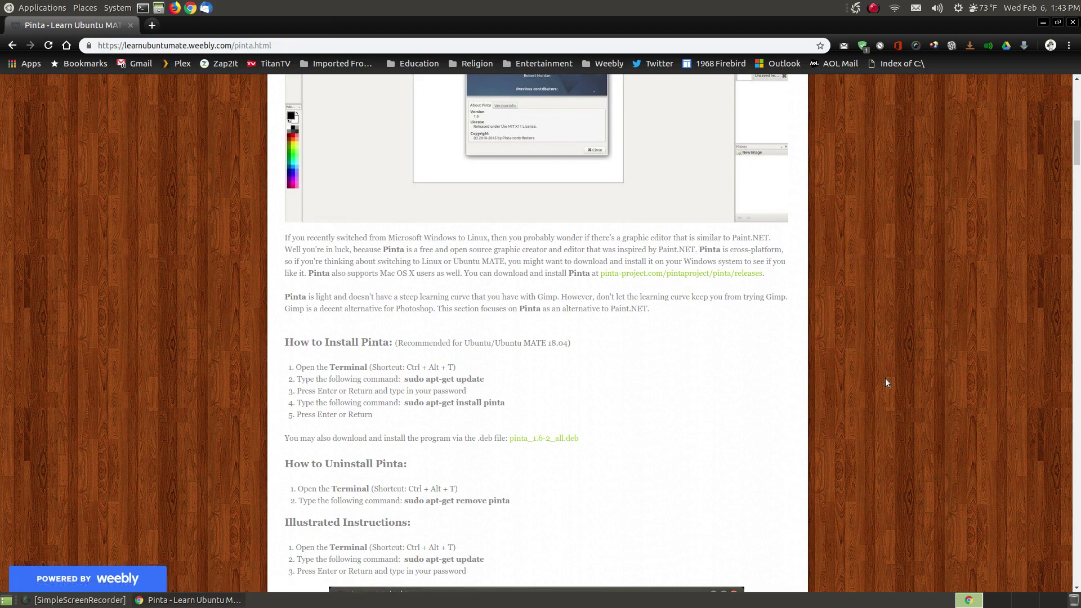
scroll(884, 379, "down", 5)
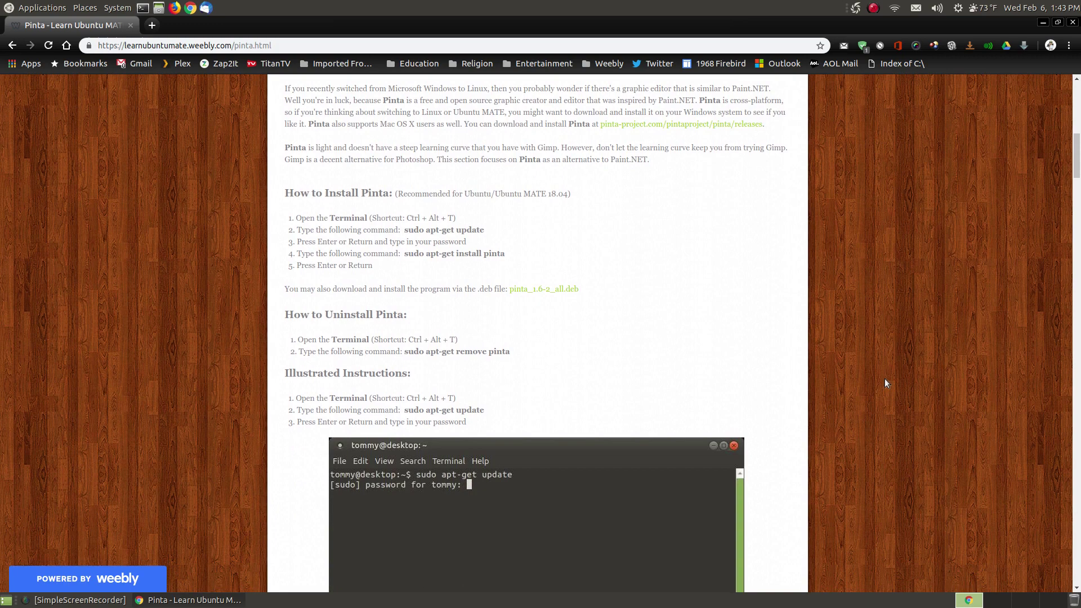
scroll(884, 383, "down", 1)
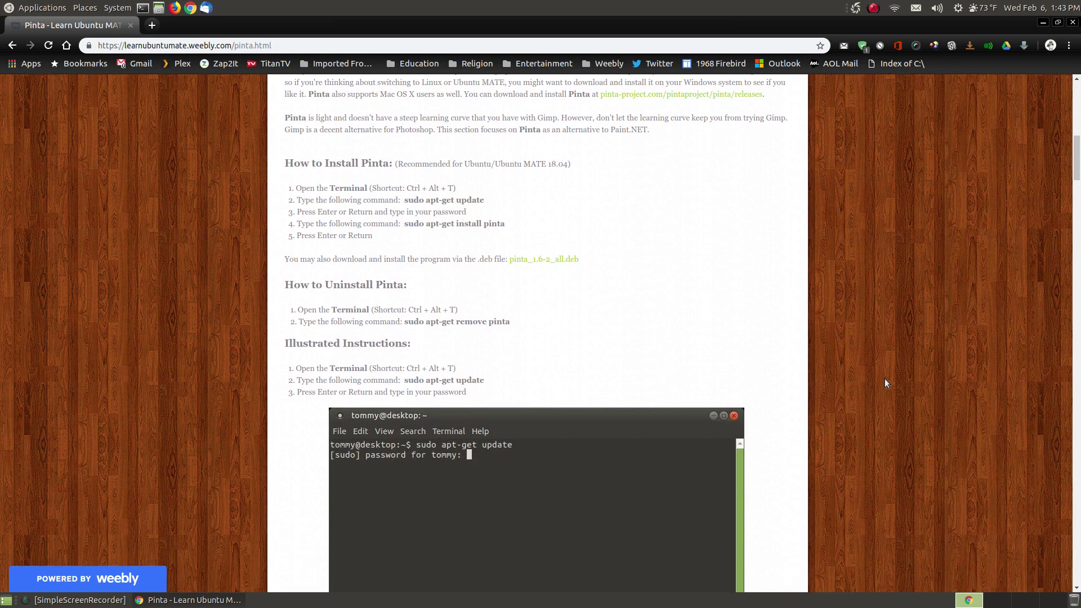
scroll(885, 384, "down", 1)
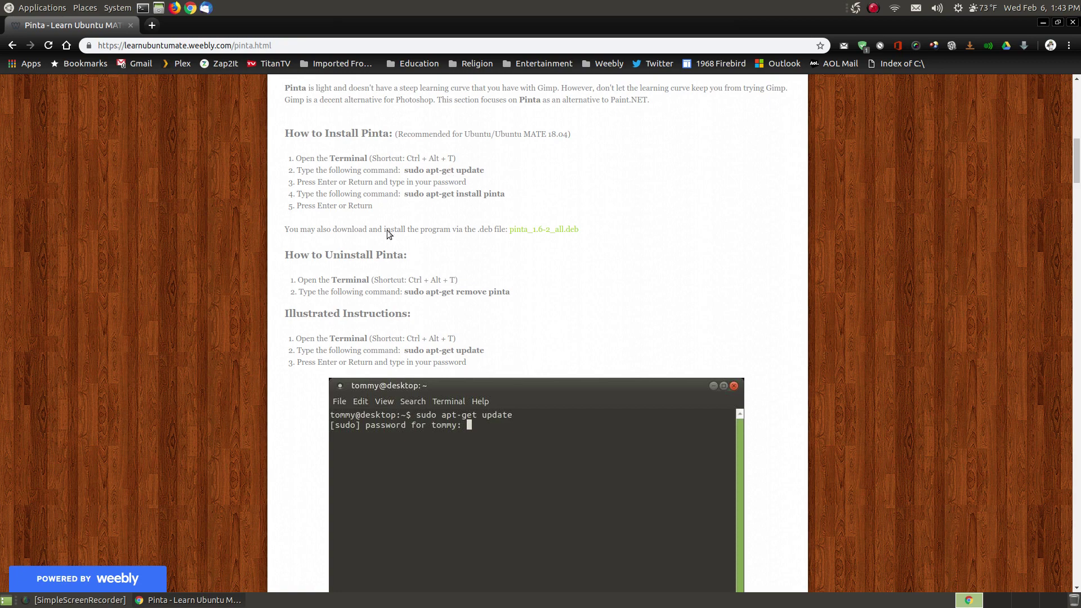
scroll(860, 401, "down", 4)
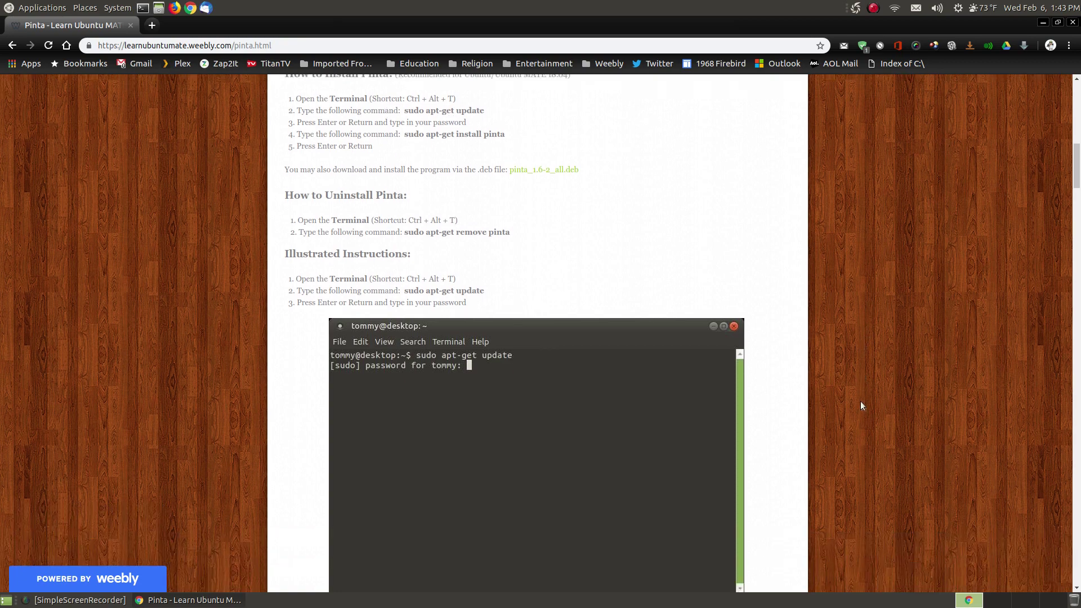
scroll(860, 400, "up", 2)
scroll(861, 405, "up", 4)
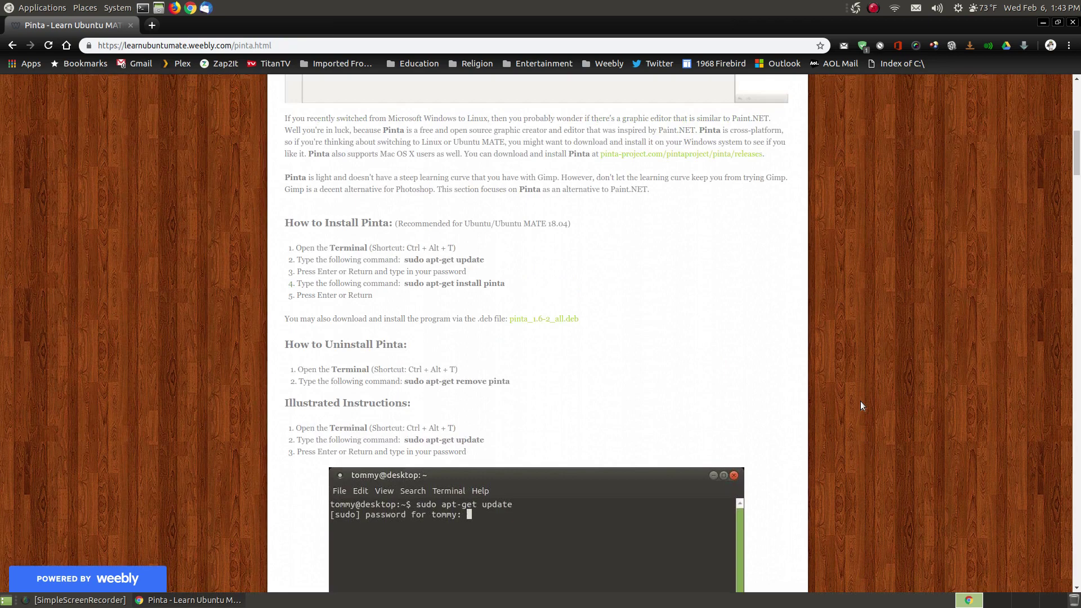
scroll(861, 404, "down", 2)
scroll(860, 405, "up", 2)
scroll(861, 394, "down", 2)
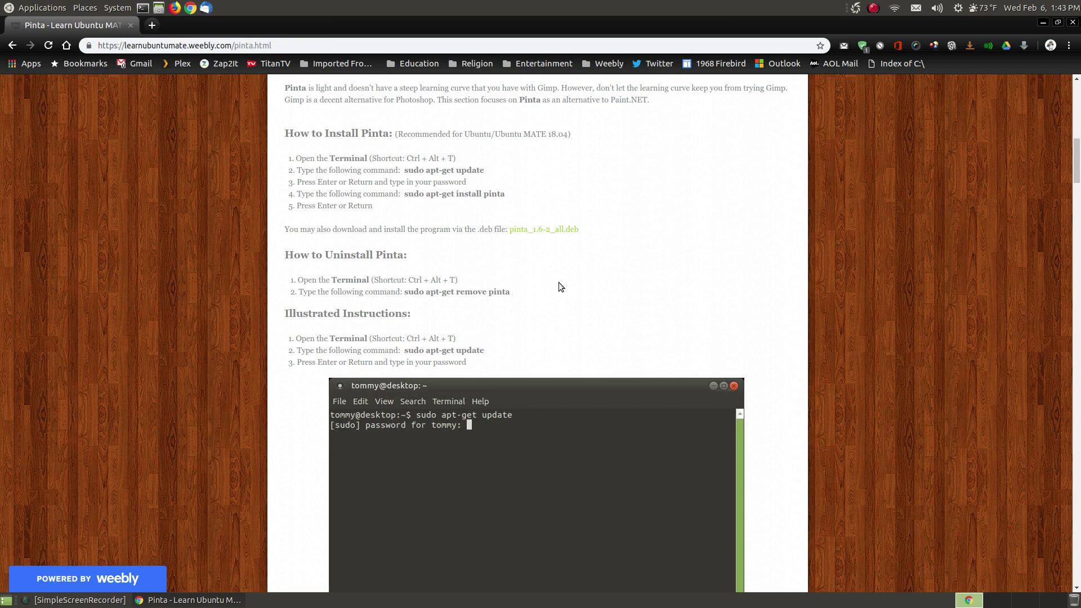
- Download pinta_1.6-2_all.deb and show it in its Downloads folder
left_click(541, 231)
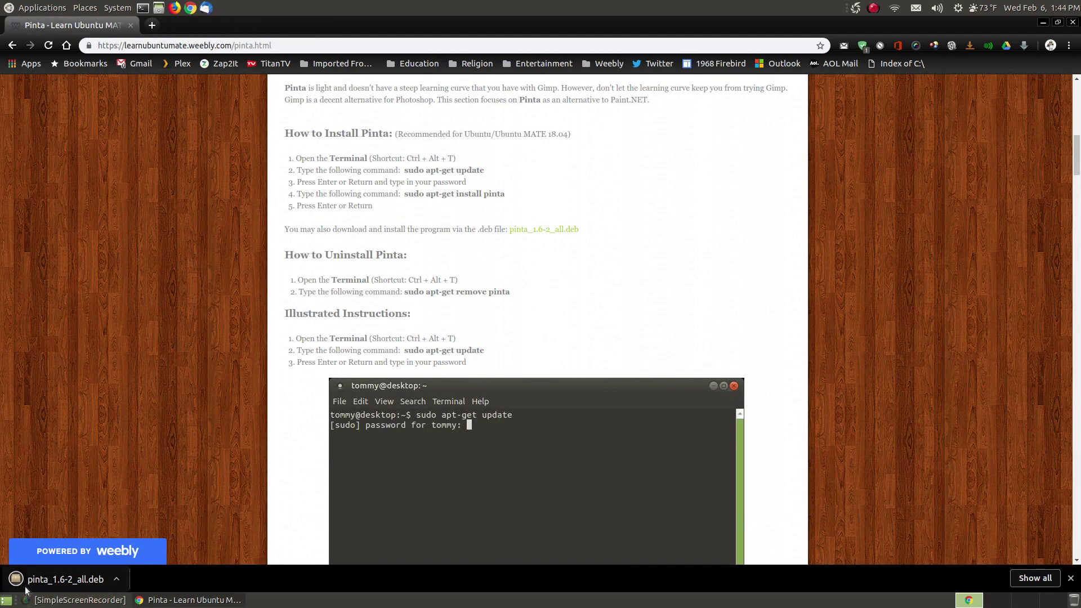
left_click(1042, 582)
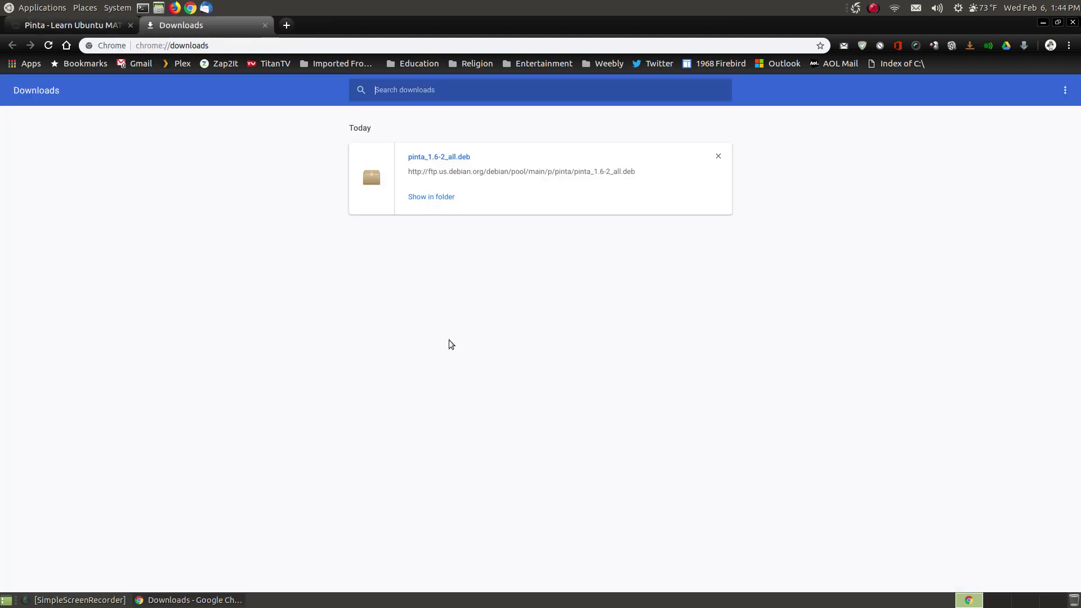
left_click(433, 197)
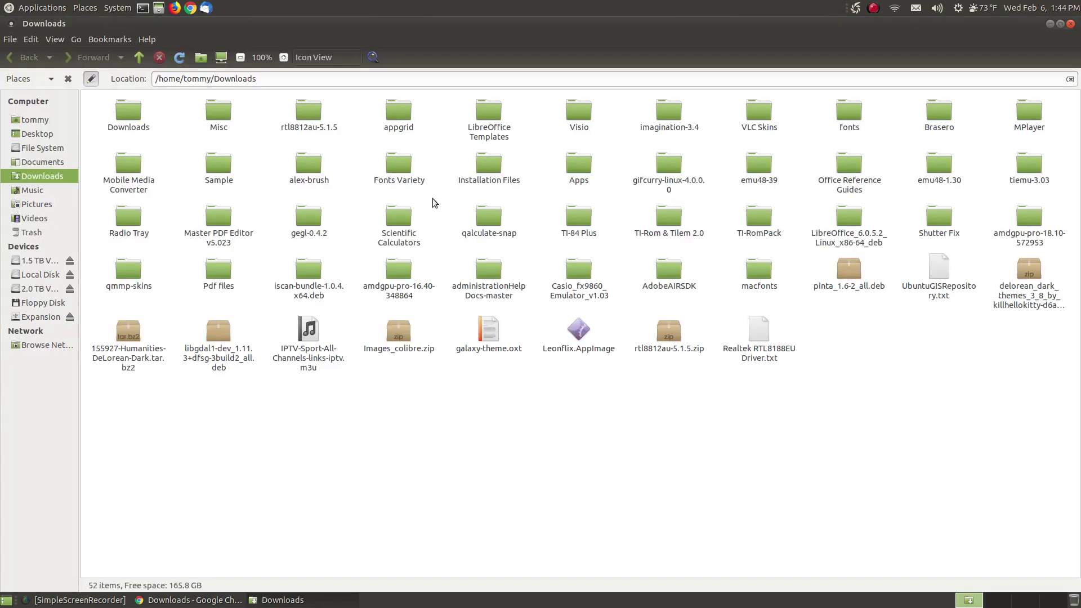
- Remove the pinta entry from Chrome's downloads list, close that tab, and minimize Chrome
left_click(189, 600)
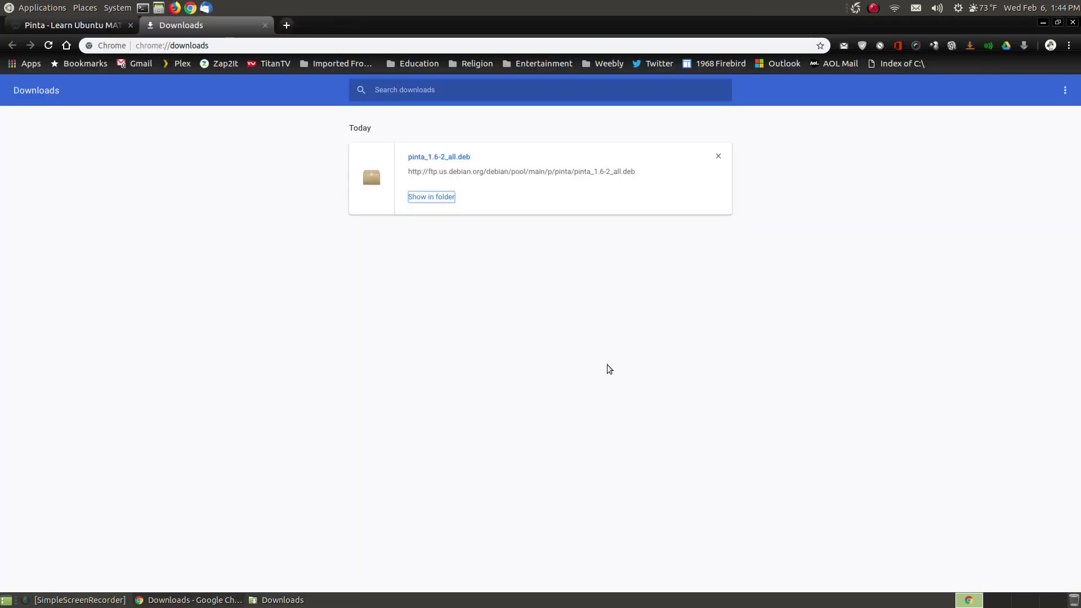
left_click(718, 156)
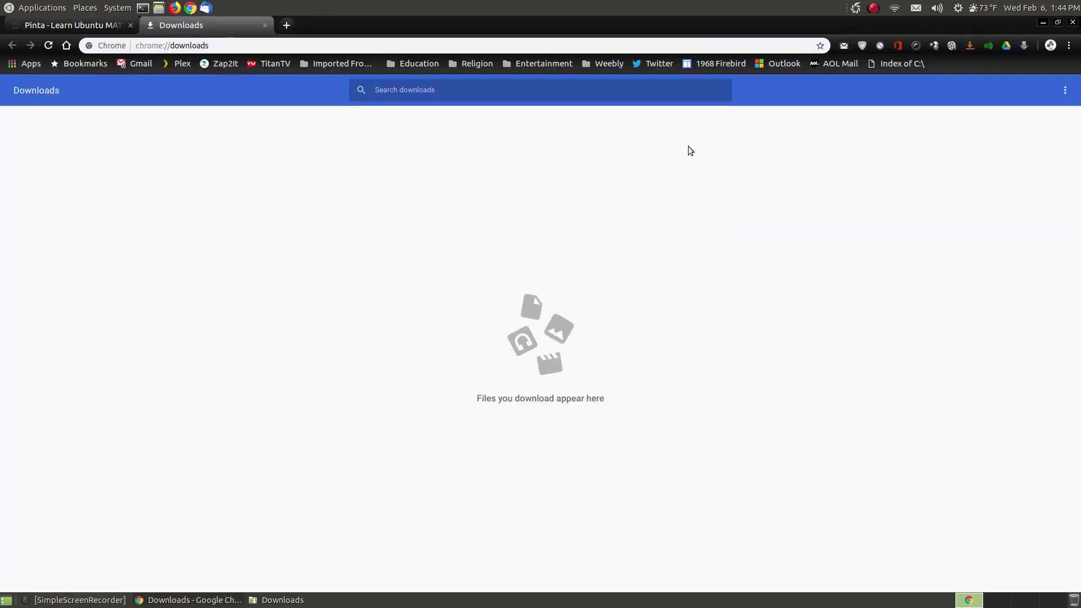
left_click(266, 25)
left_click(1043, 23)
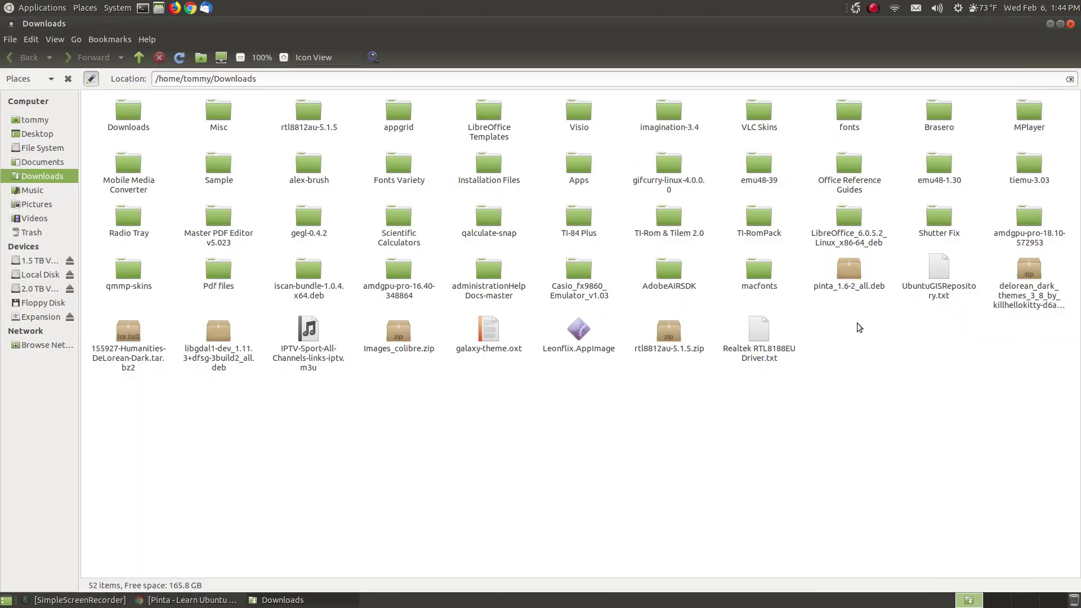
- Open pinta_1.6-2_all.deb in GDebi, close the Downloads folder, and centre the installer window
double_click(850, 273)
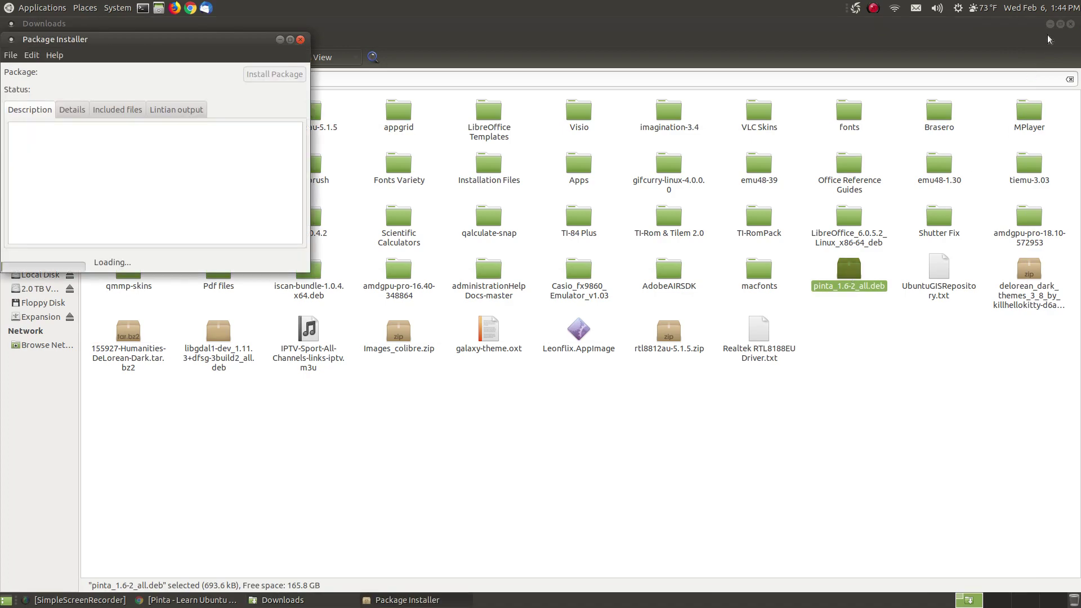
left_click(1070, 24)
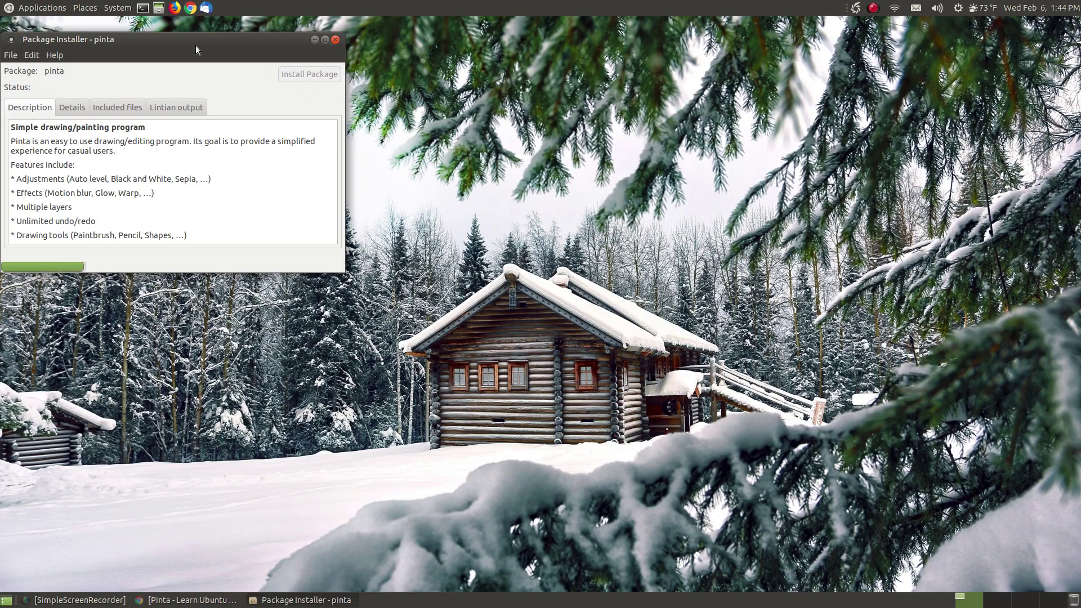
left_click_drag(195, 45, 537, 190)
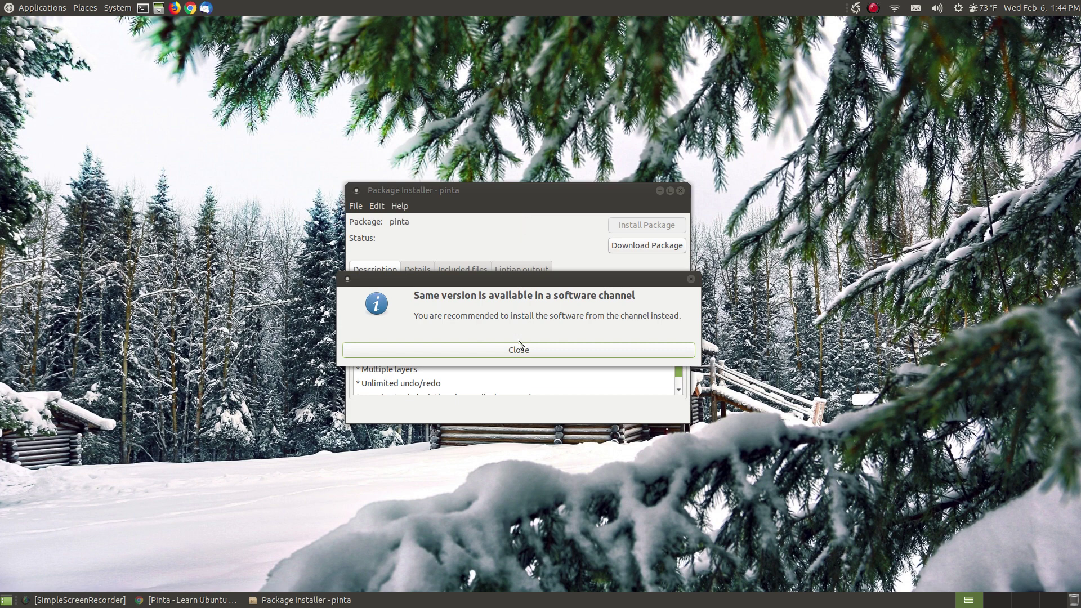
- Close the 'Same version is available' notice and nudge the installer window slightly lower
left_click(517, 354)
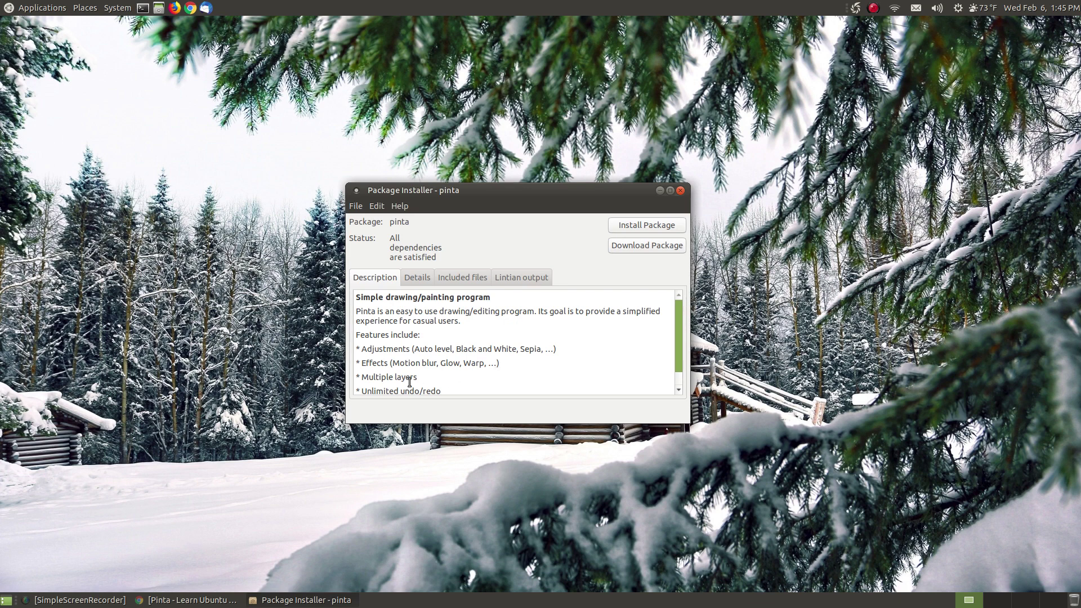
left_click_drag(678, 343, 681, 358)
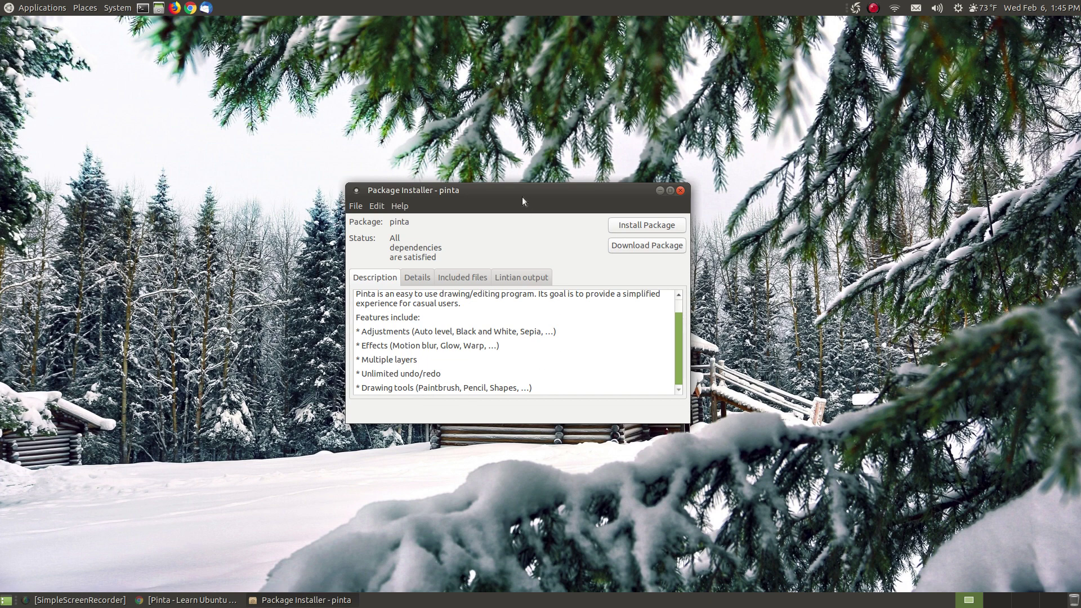
left_click_drag(522, 200, 523, 212)
- Start Install Package and authenticate with the administrator password
left_click(642, 243)
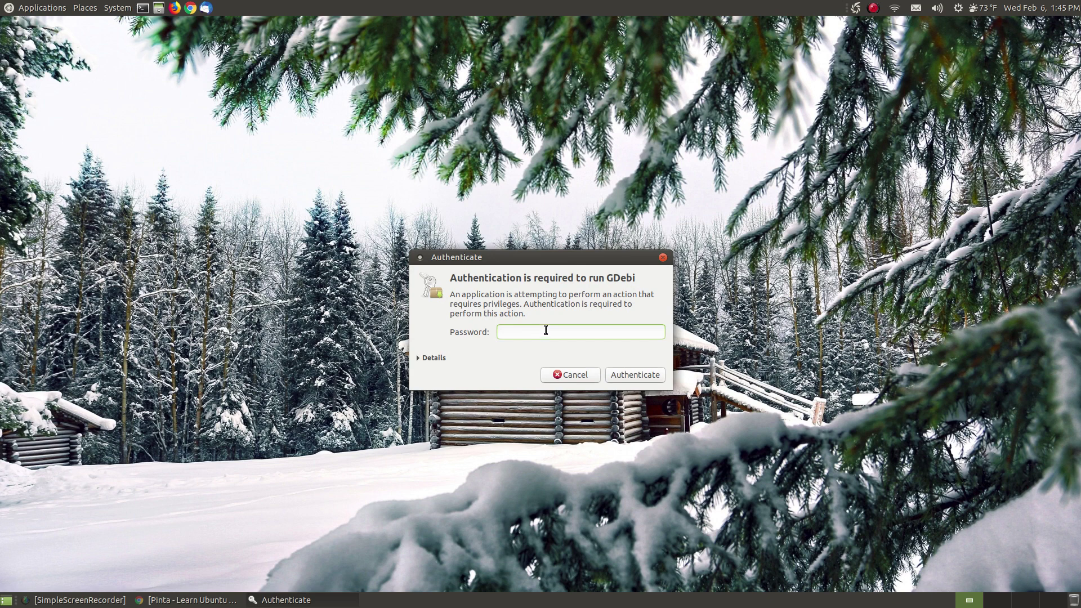
type("••")
type("••")
left_click(632, 375)
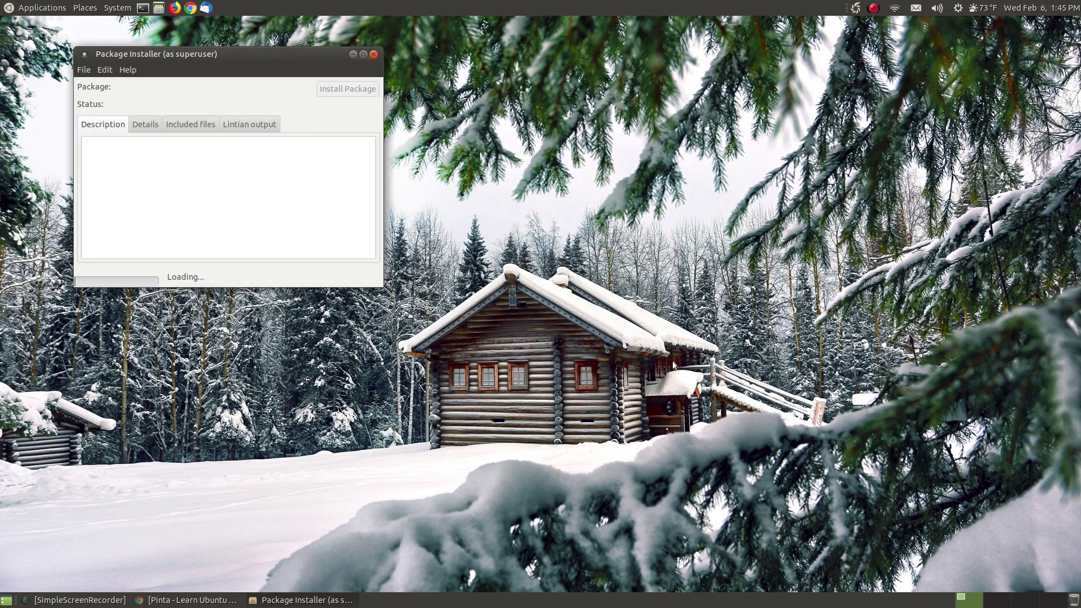
- Install the pinta package from the superuser installer window, then close the installer
left_click_drag(173, 54, 439, 208)
left_click(640, 241)
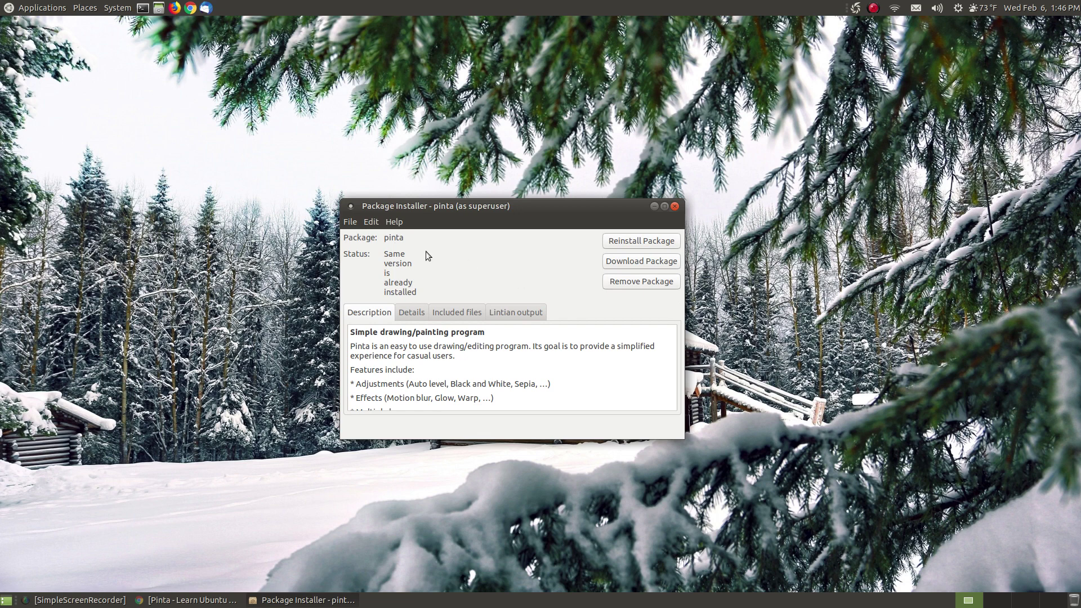
left_click(678, 206)
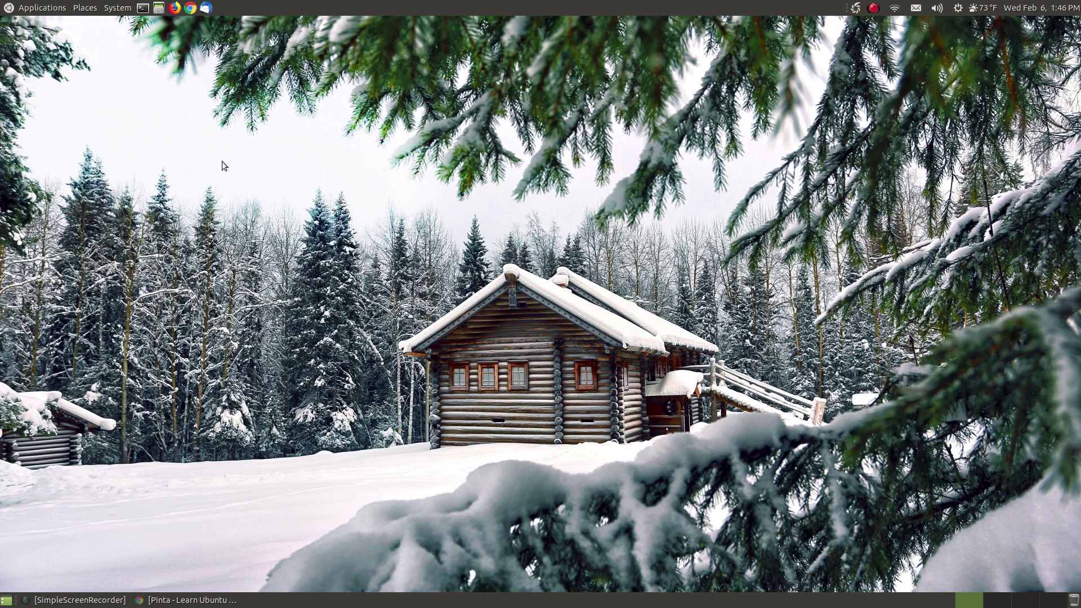
- Launch Pinta from Applications > Graphics and maximize its window
left_click(5, 8)
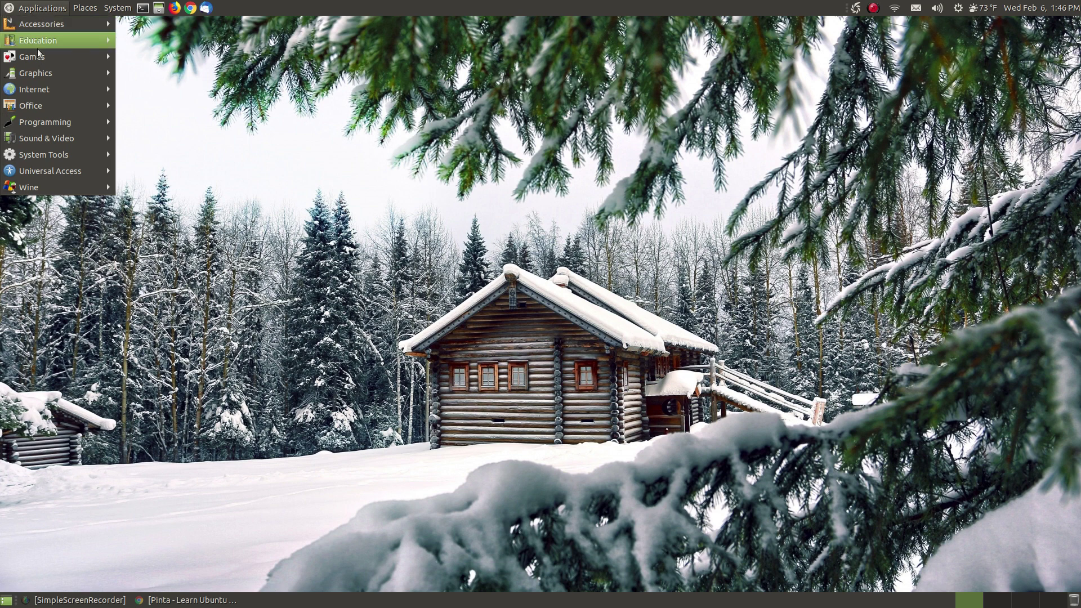
mouse_move(62, 72)
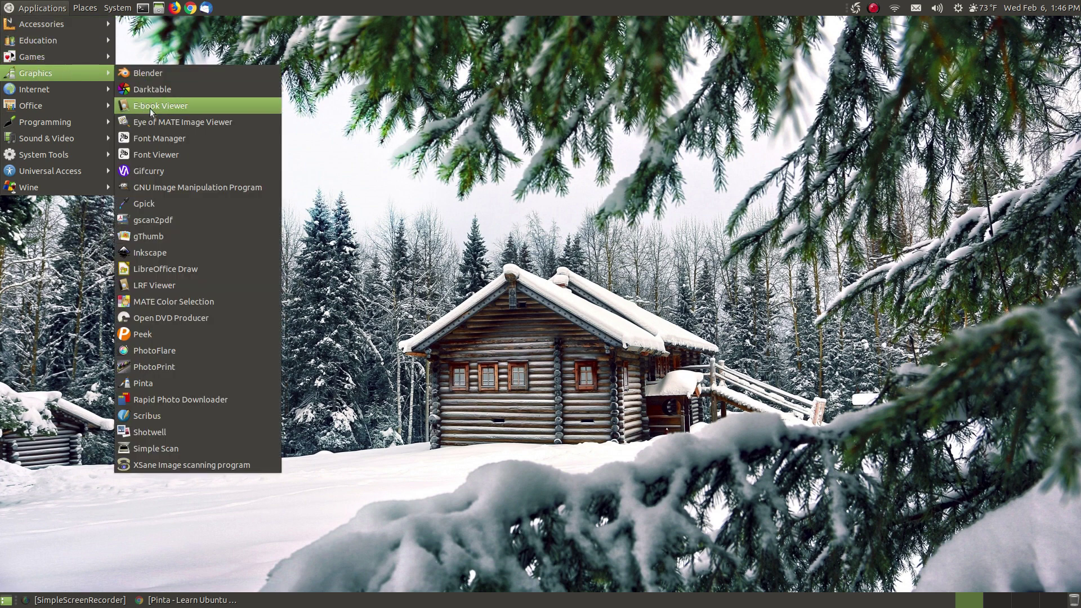
left_click(163, 389)
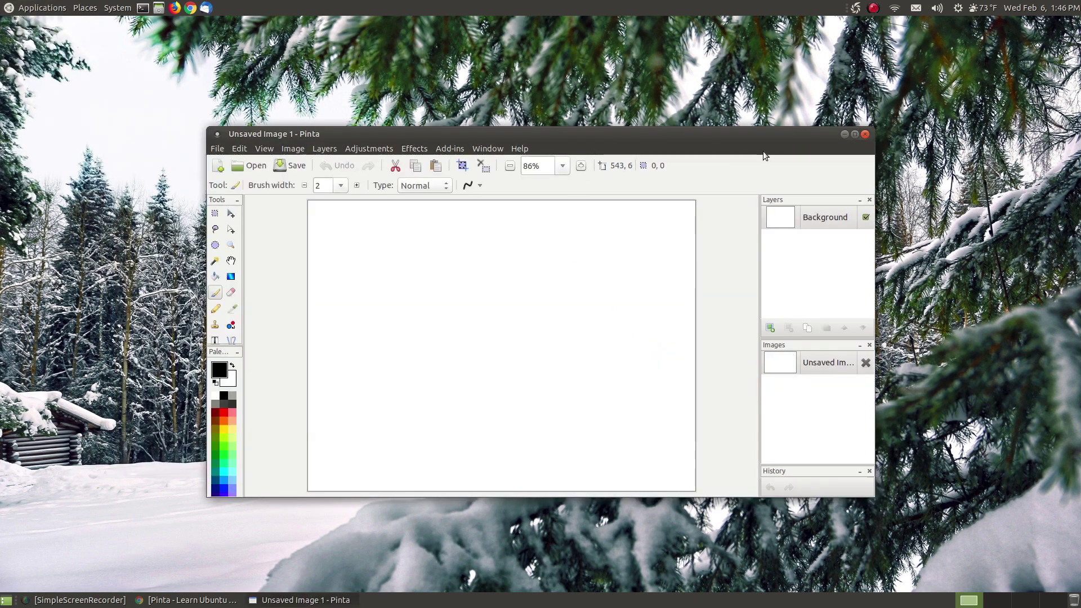
left_click(854, 134)
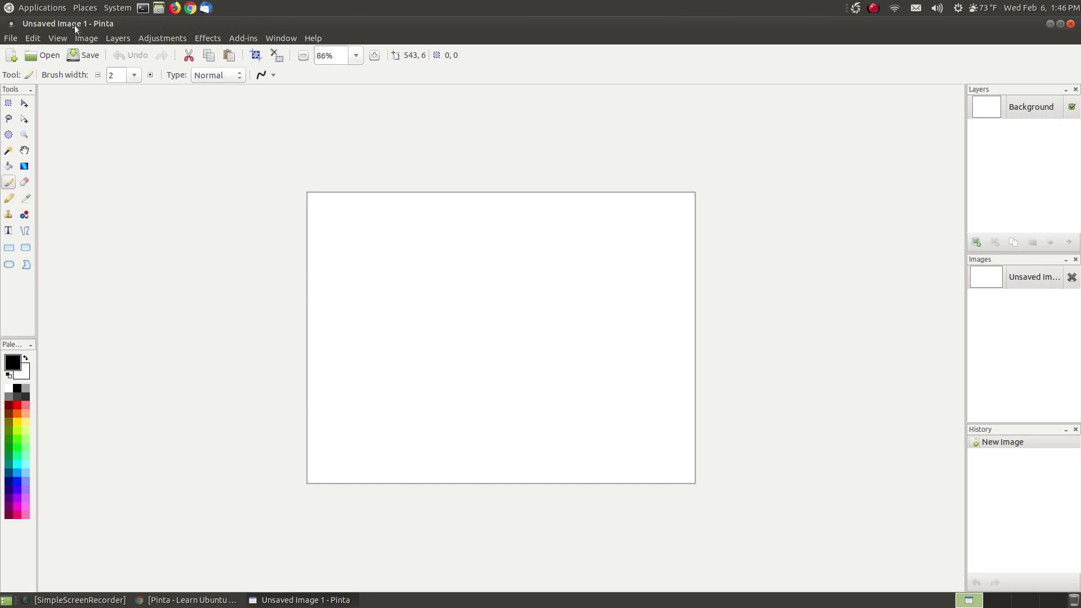
- Look over Pinta's File menu, then switch to the Learn Ubuntu MATE page in Chrome
left_click(10, 39)
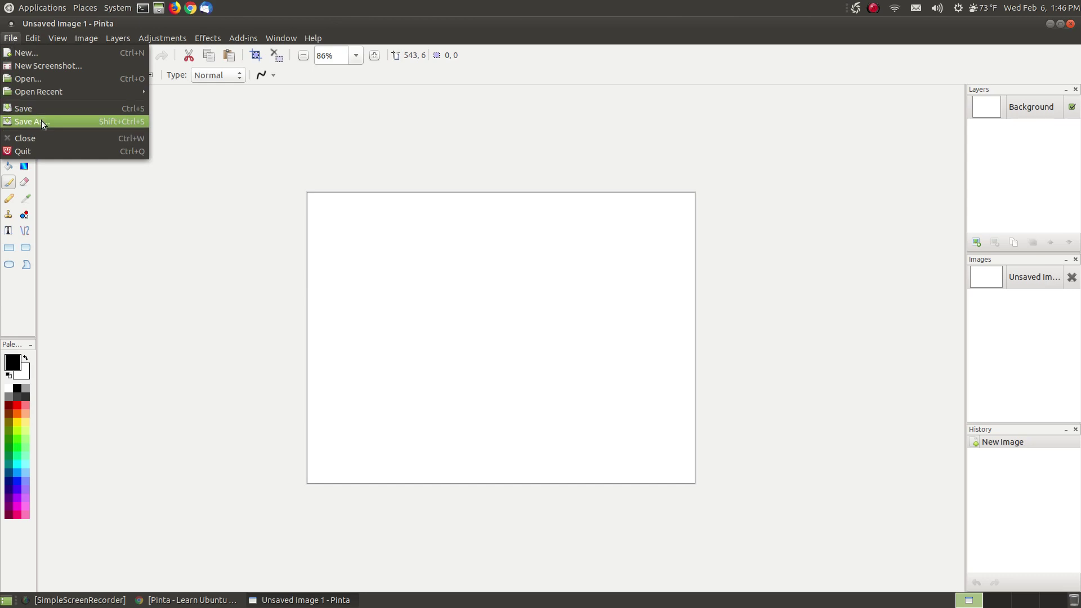
left_click(278, 19)
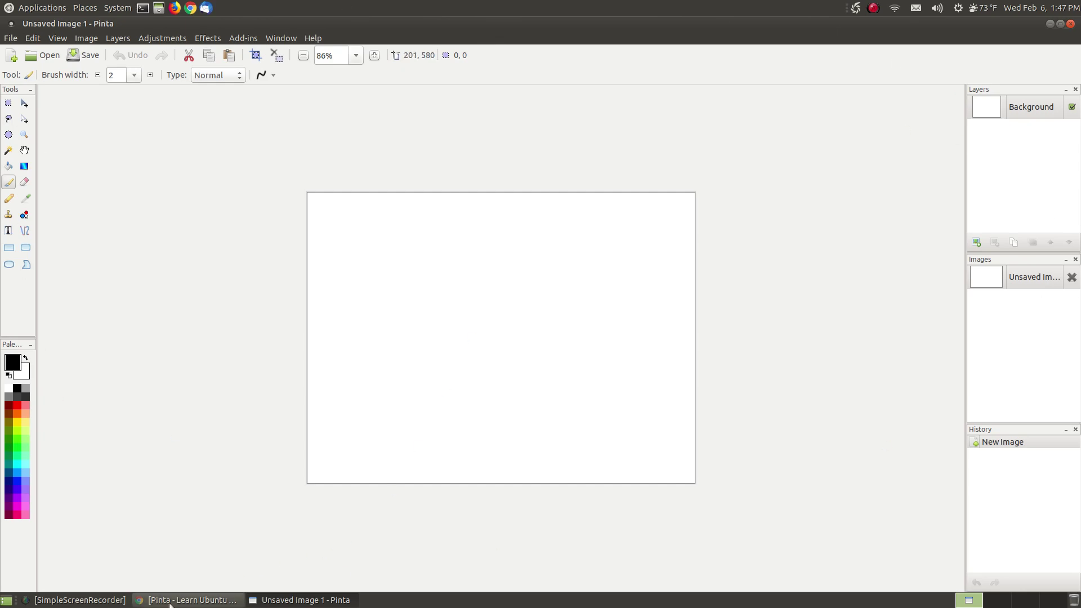
left_click(220, 599)
- Scroll to the Getting Started with Pinta diagram, then return to the blank Pinta image
scroll(1022, 258, "down", 5)
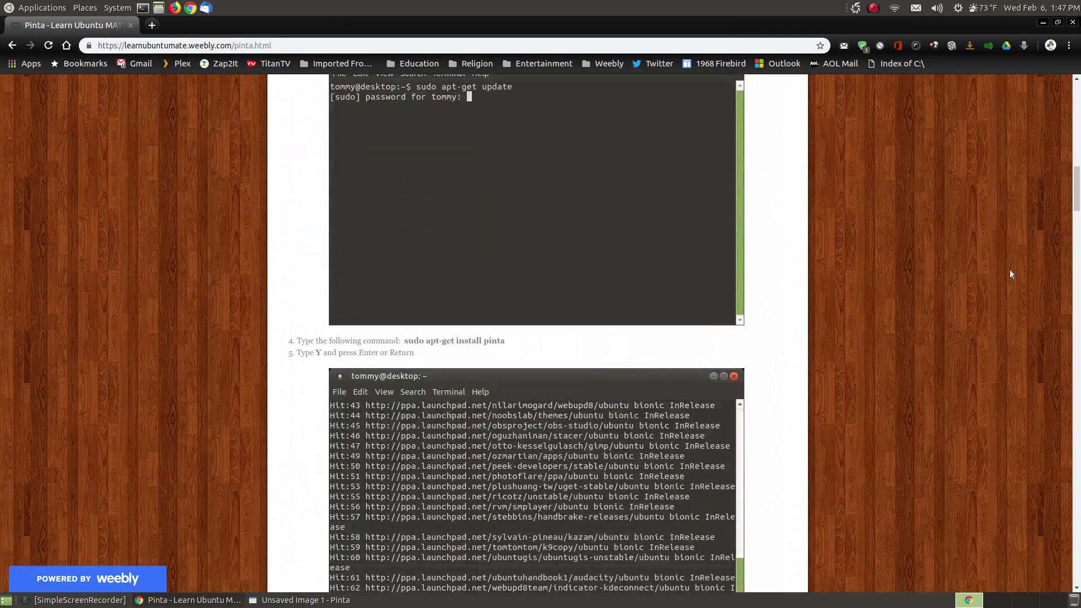
left_click_drag(1076, 208, 1076, 333)
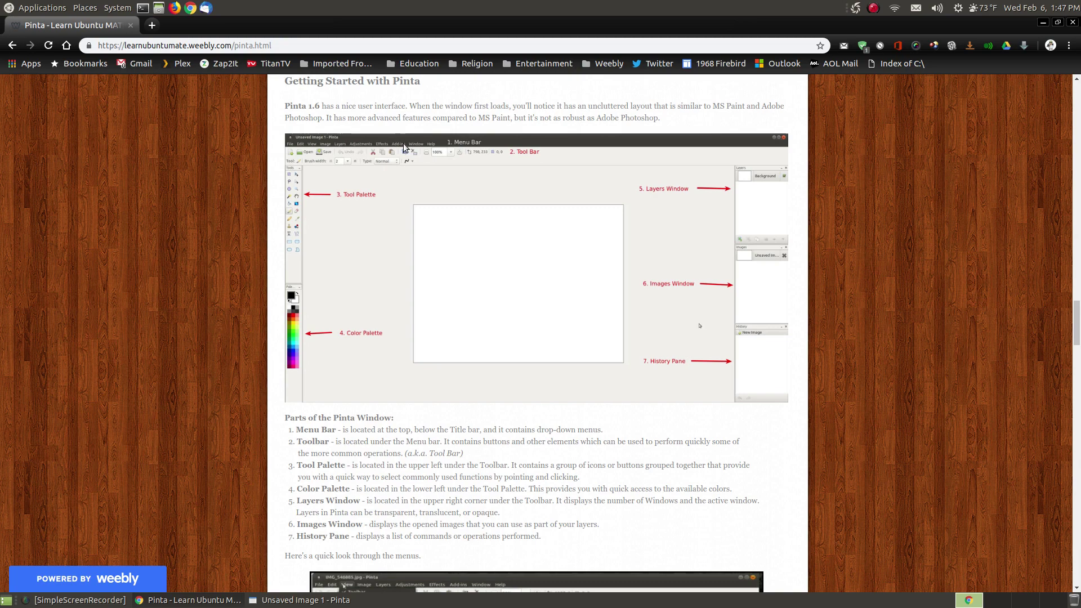
left_click(304, 600)
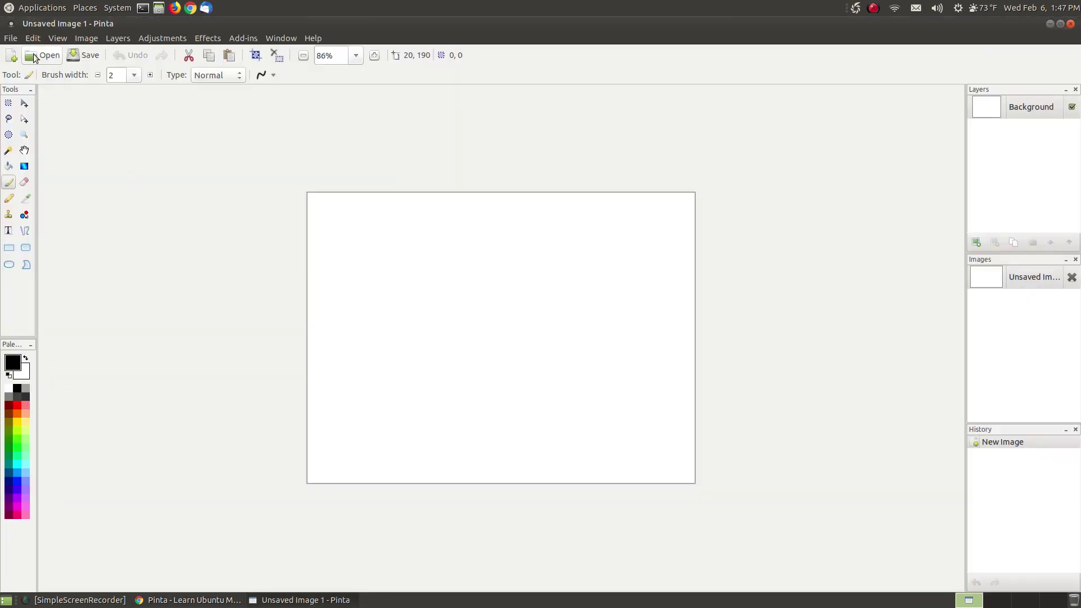
- Browse the Layers menu and the Effects Artistic and Stylize submenus, then open Add-ins
left_click(11, 38)
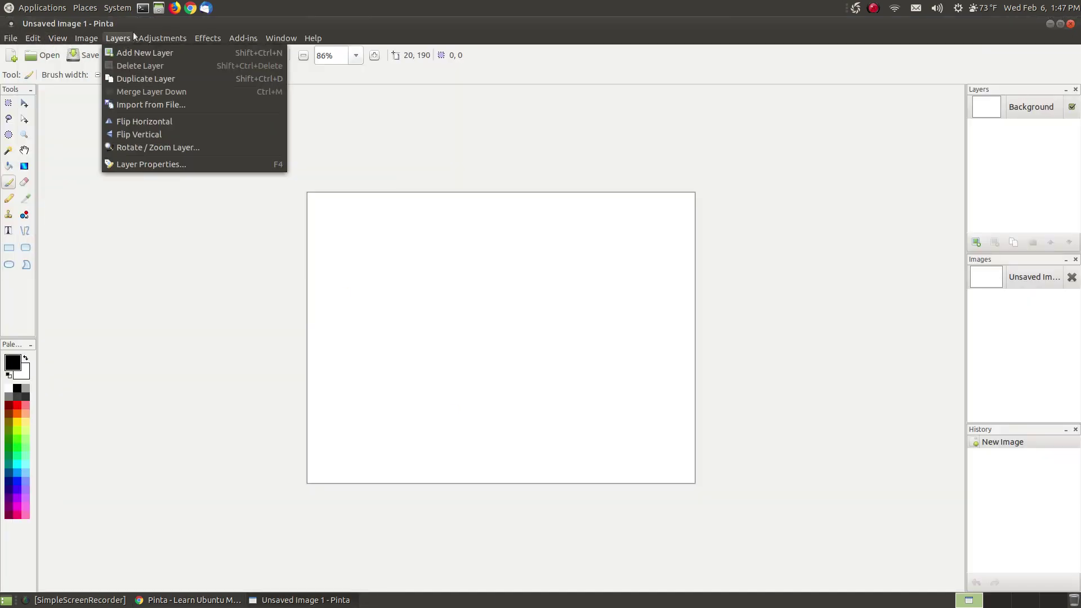
left_click(325, 36)
left_click(216, 37)
mouse_move(221, 51)
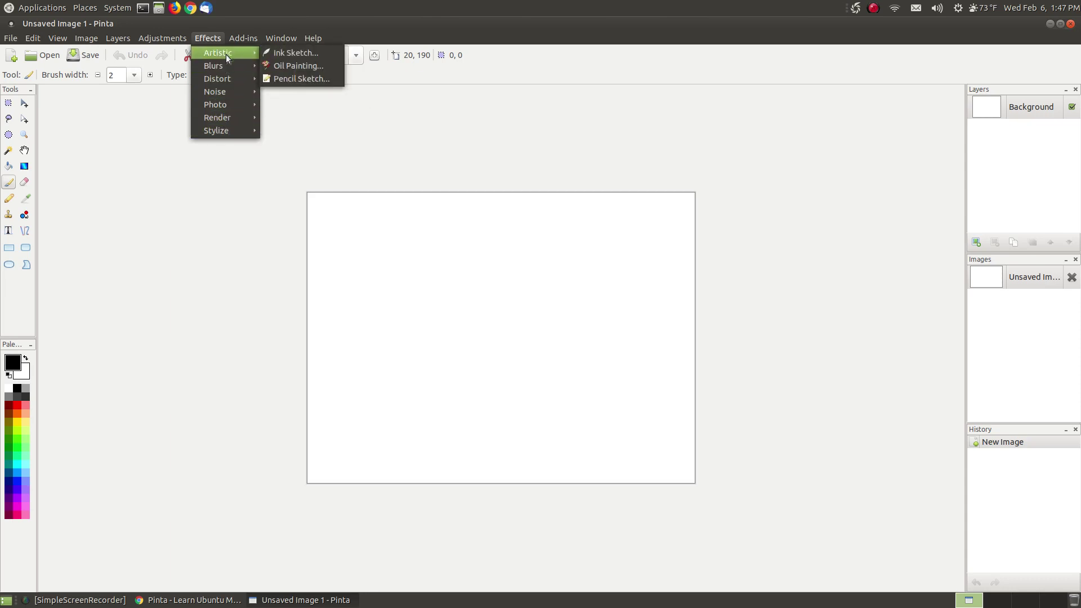
mouse_move(227, 132)
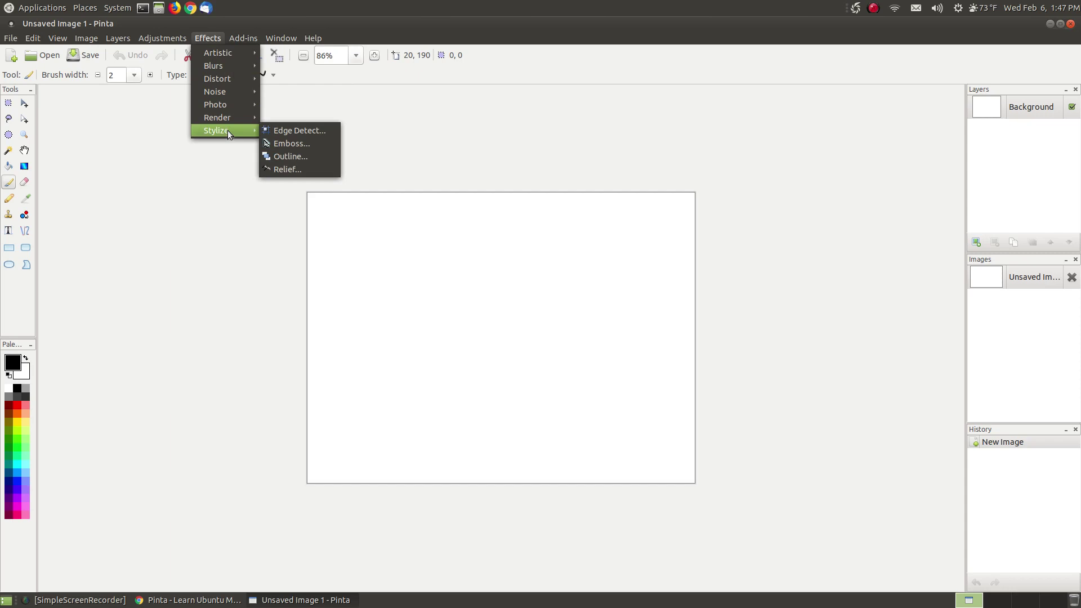
left_click(452, 23)
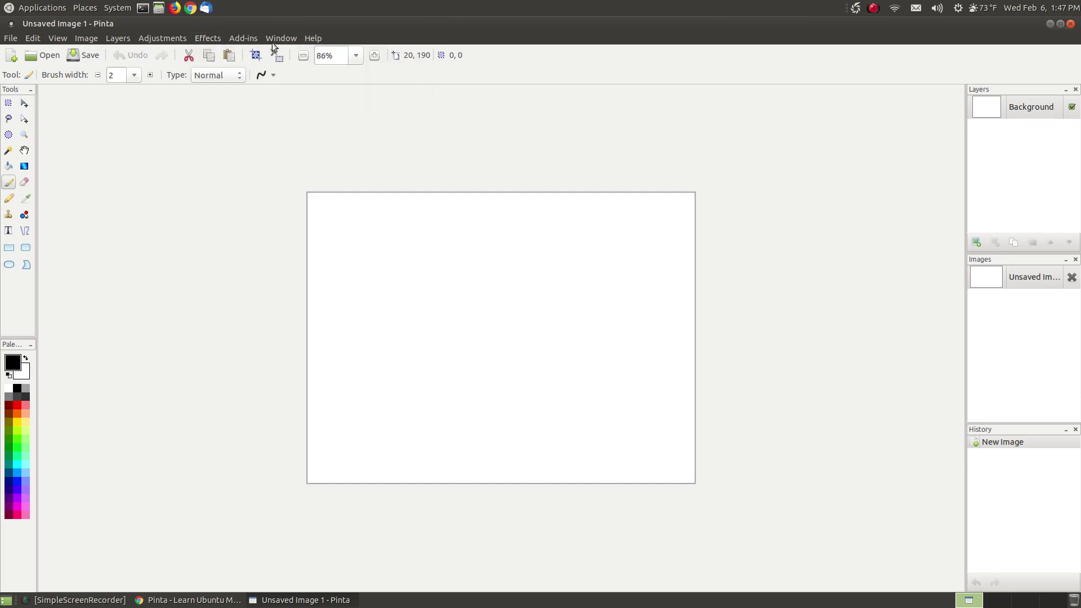
left_click(255, 40)
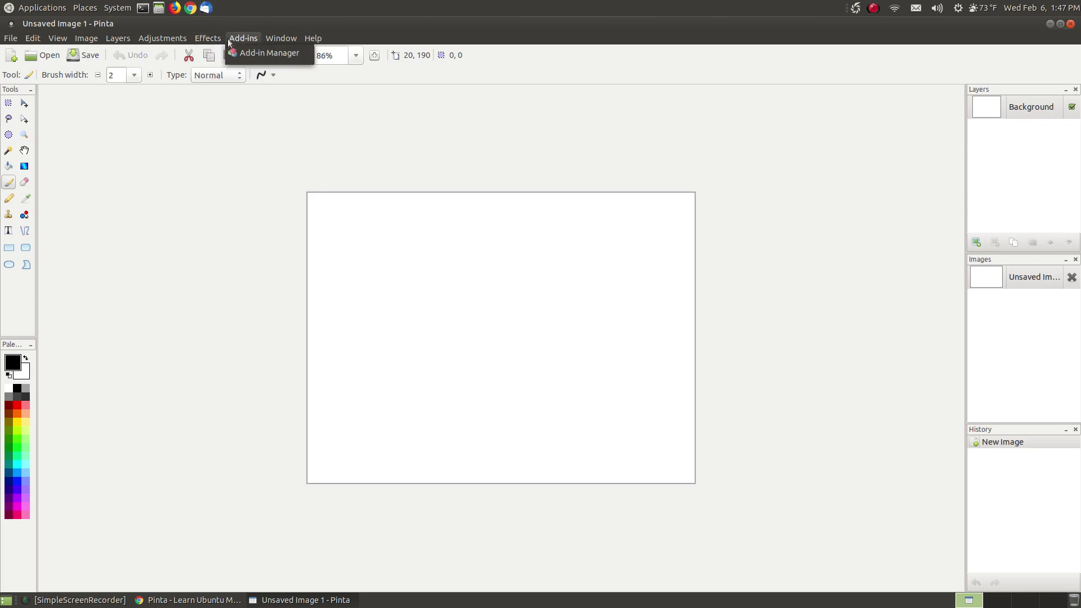
left_click(262, 52)
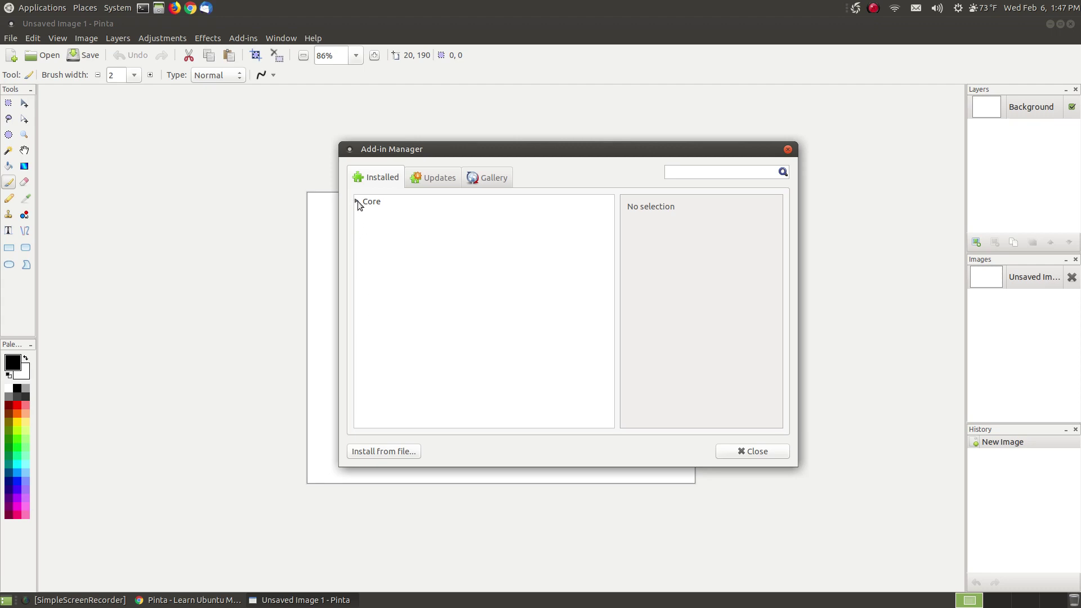
left_click(357, 201)
left_click(434, 180)
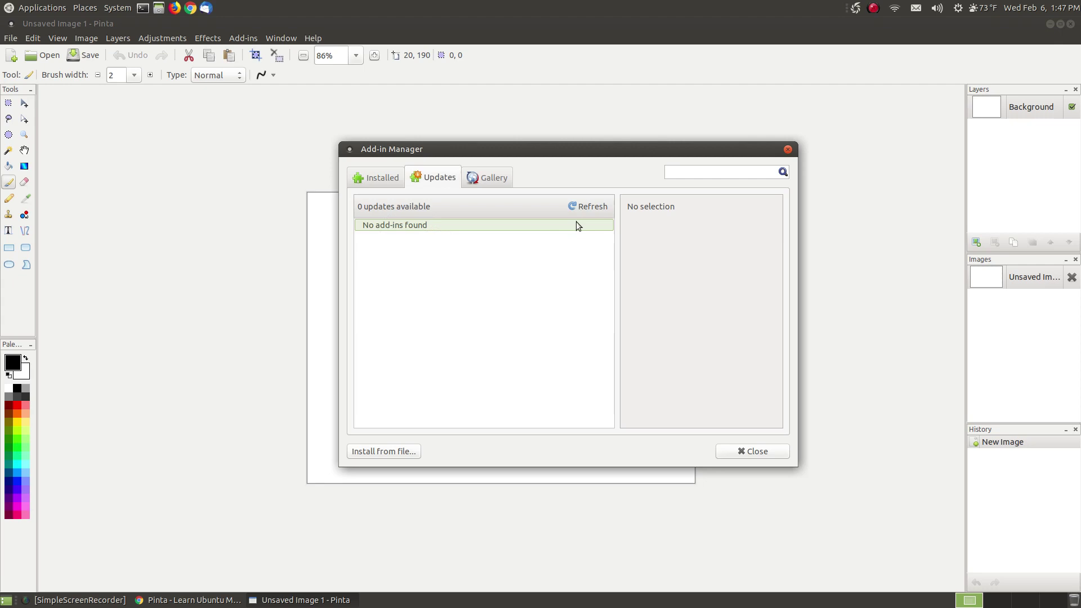
left_click(573, 207)
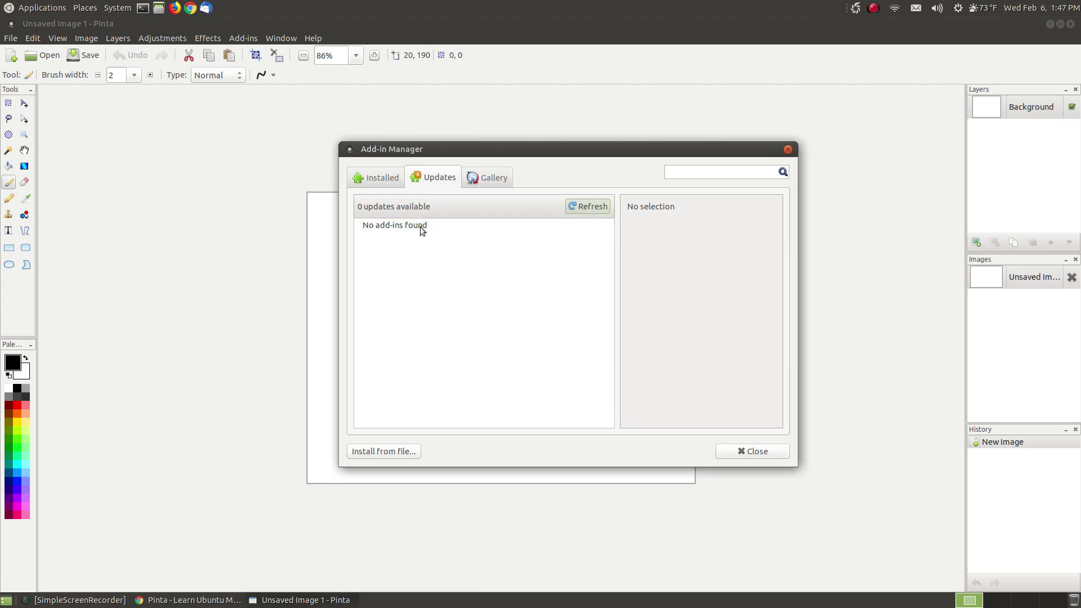
left_click(485, 180)
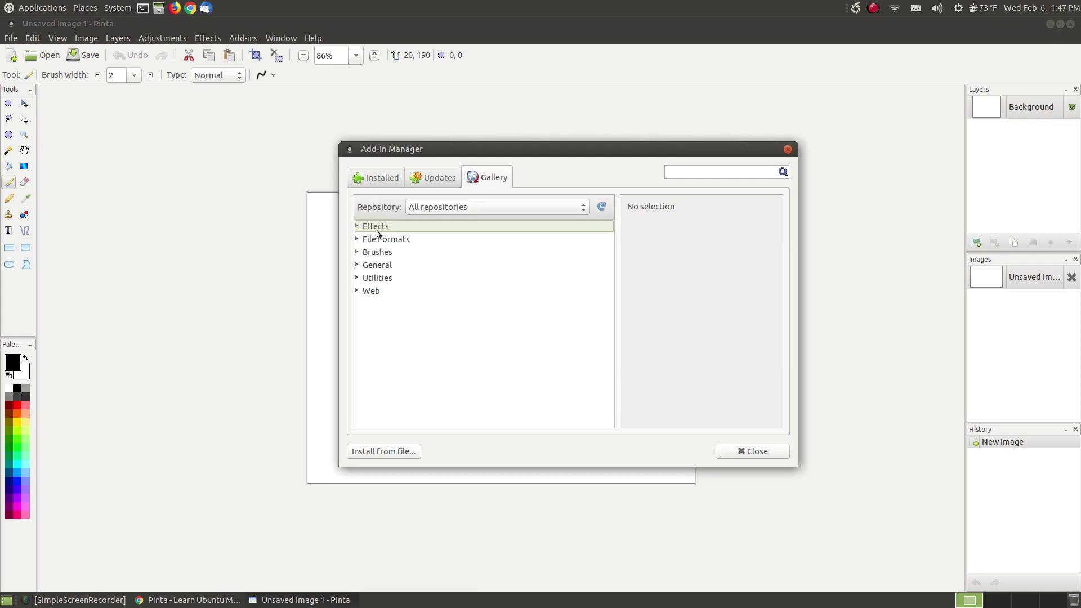
left_click(356, 226)
left_click(356, 304)
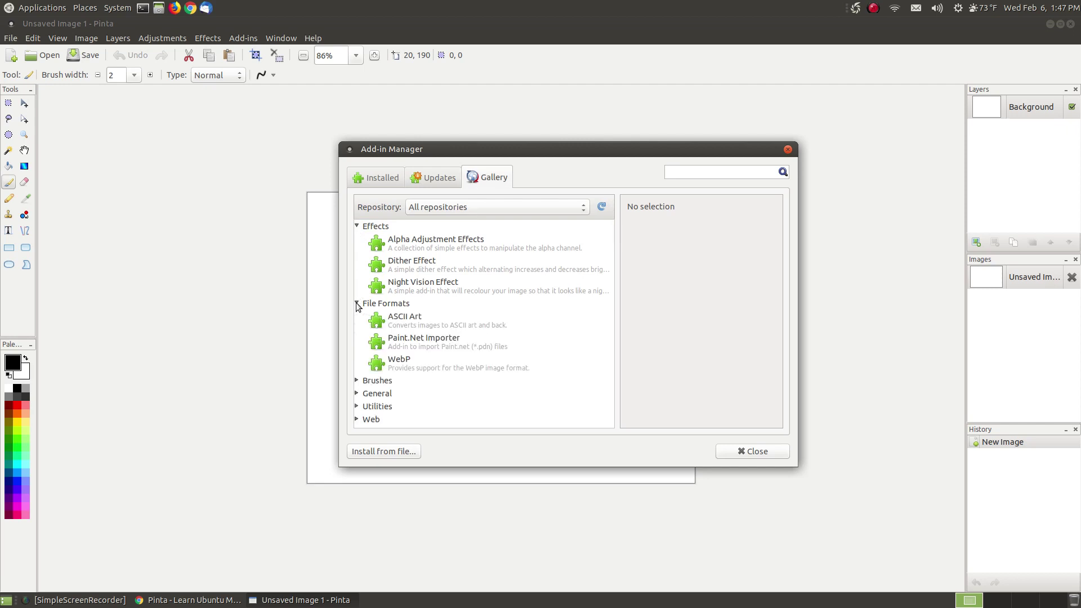
left_click(357, 381)
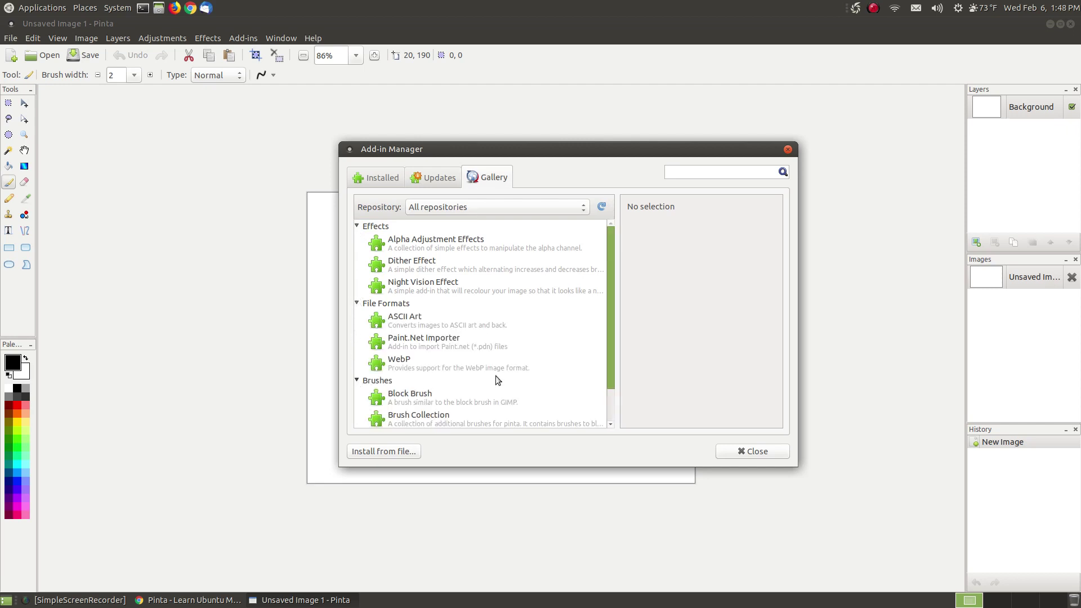
left_click_drag(607, 300, 613, 332)
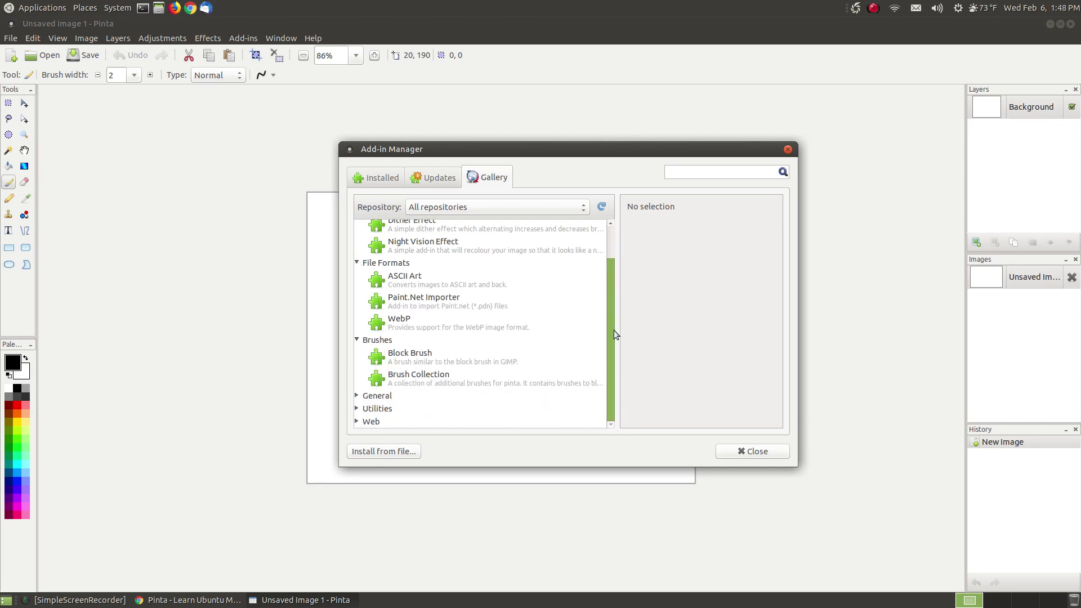
left_click(357, 395)
scroll(393, 421, "down", 1)
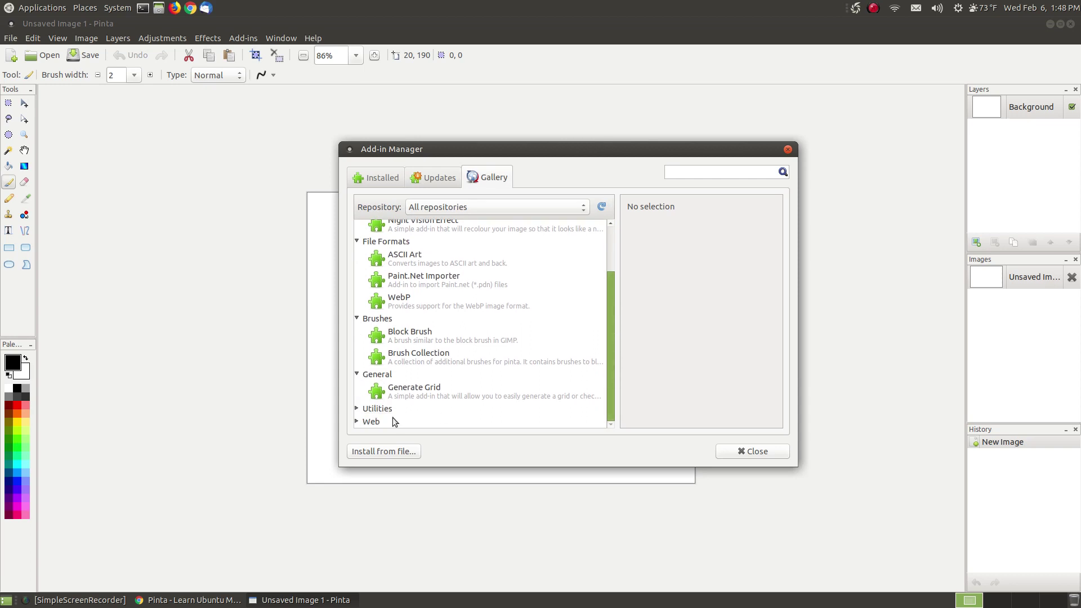
left_click(358, 409)
scroll(608, 353, "down", 1)
left_click(357, 421)
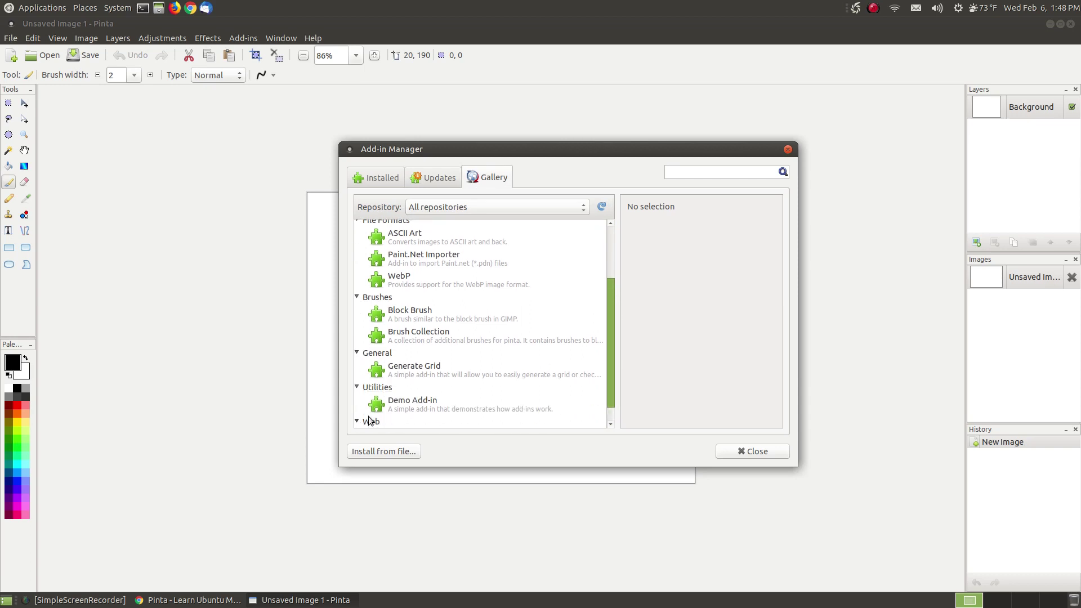
scroll(610, 347, "down", 1)
scroll(498, 302, "up", 5)
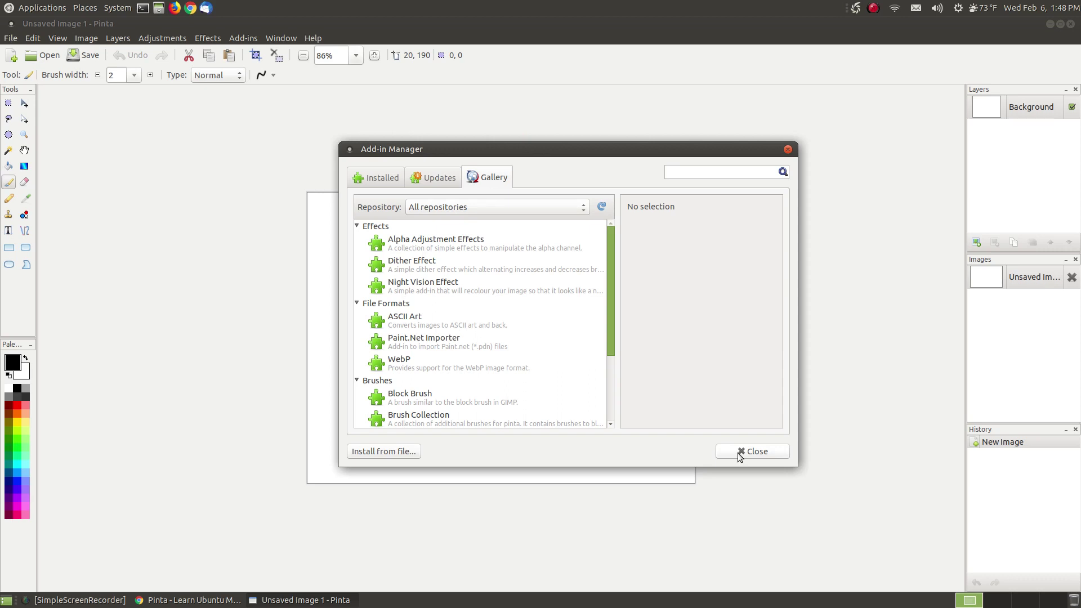
left_click(739, 454)
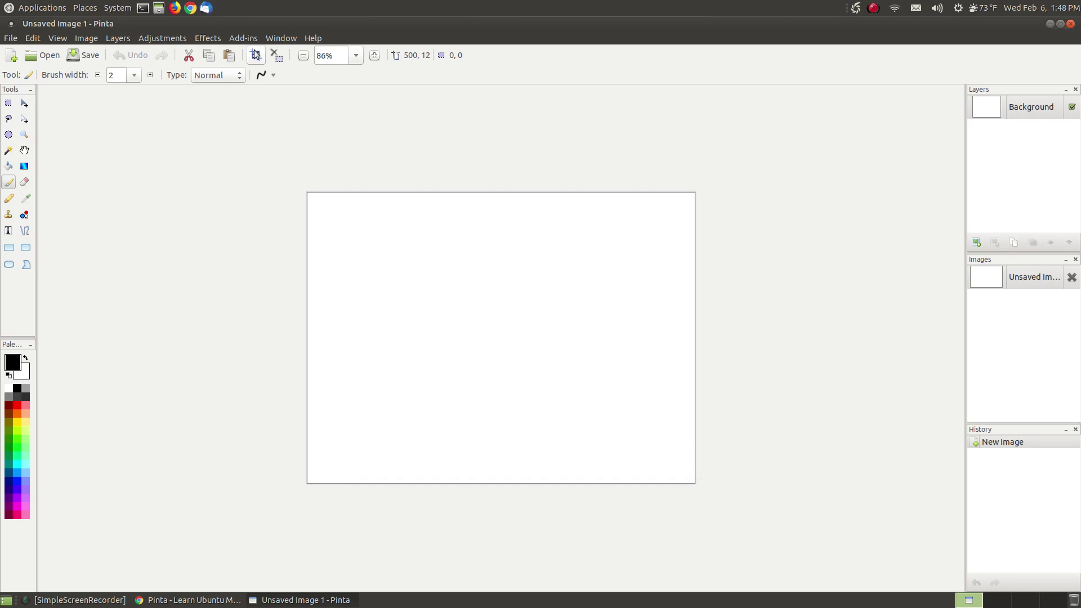
left_click(309, 38)
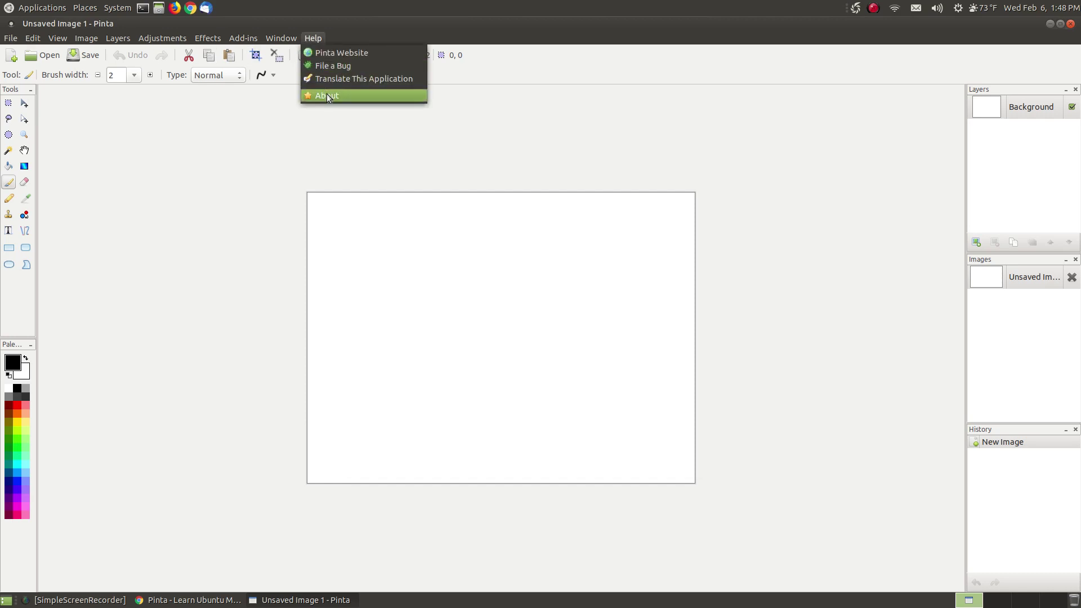
left_click(328, 96)
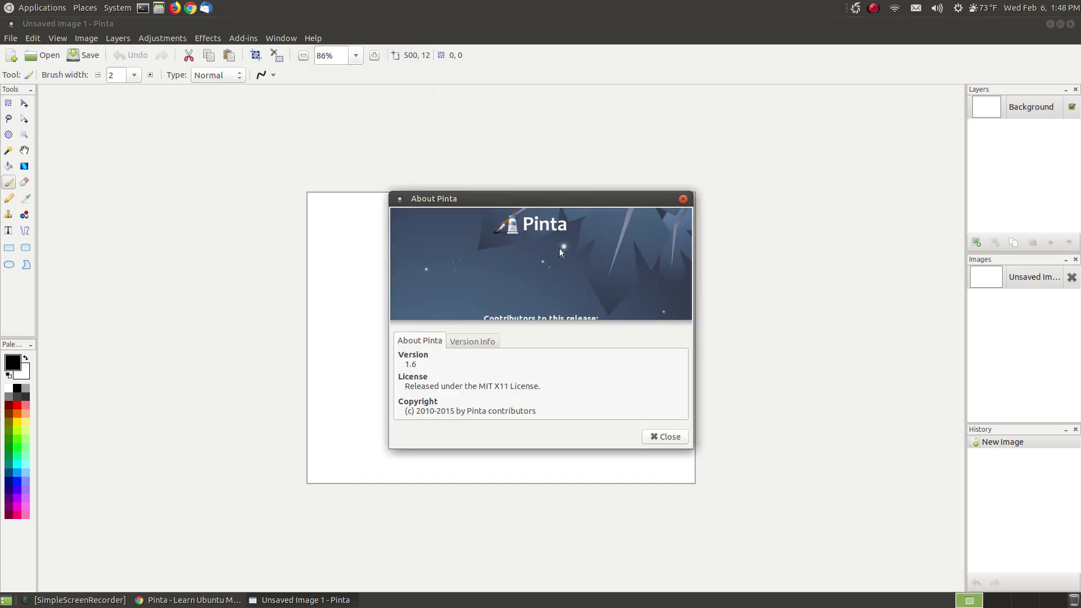
left_click_drag(518, 202, 488, 215)
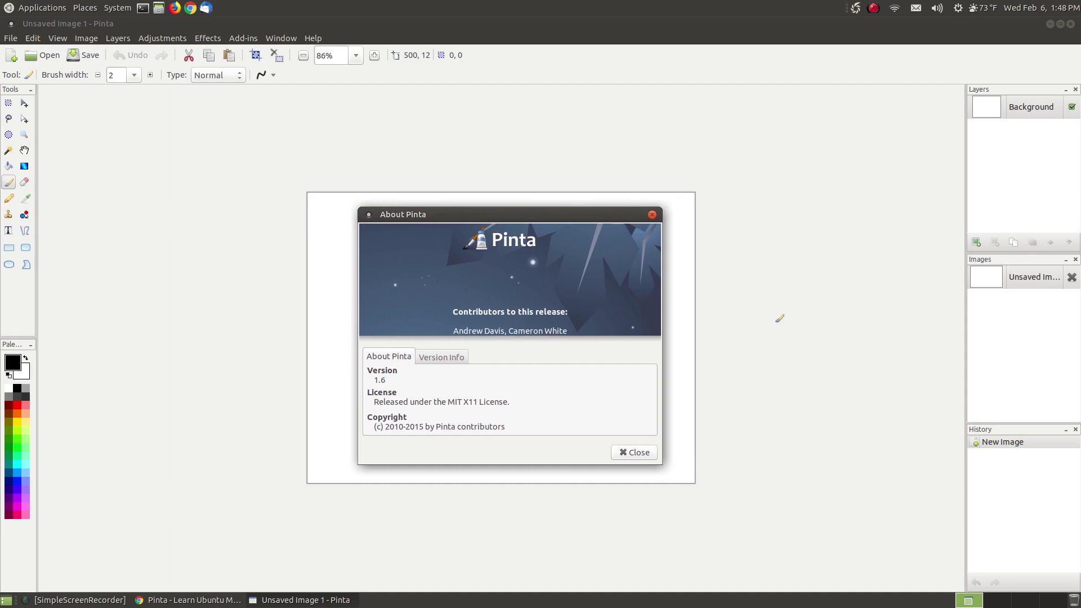
left_click(443, 358)
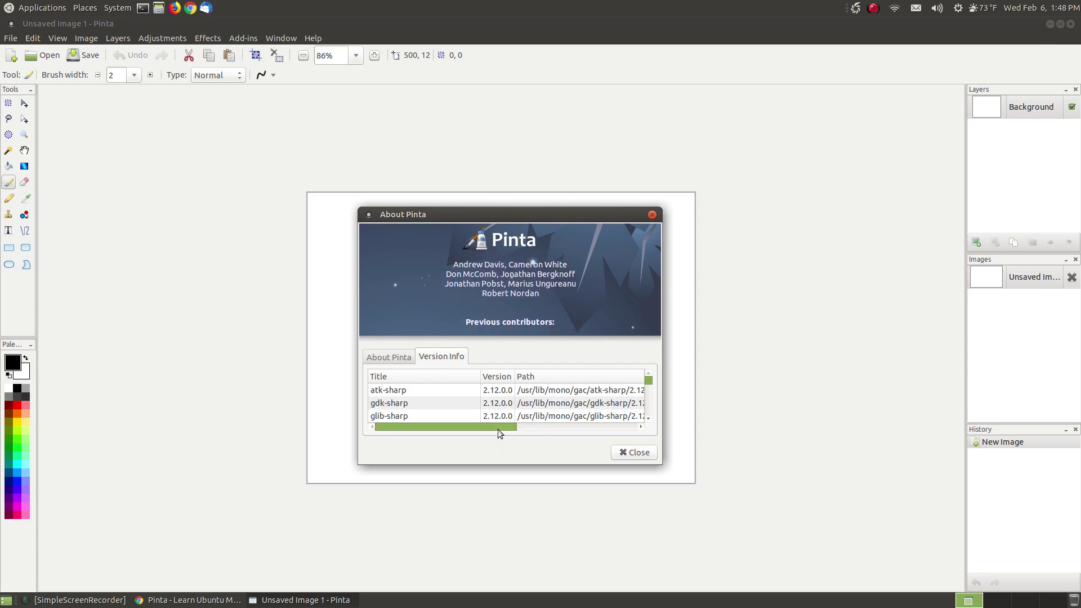
left_click_drag(498, 429, 441, 408)
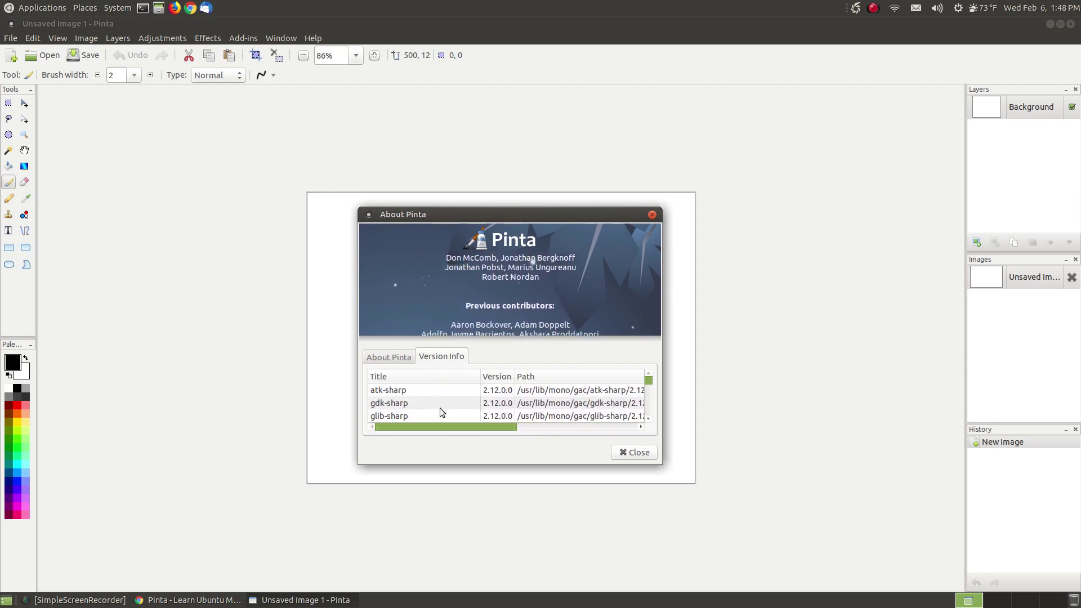
left_click(397, 357)
left_click(442, 357)
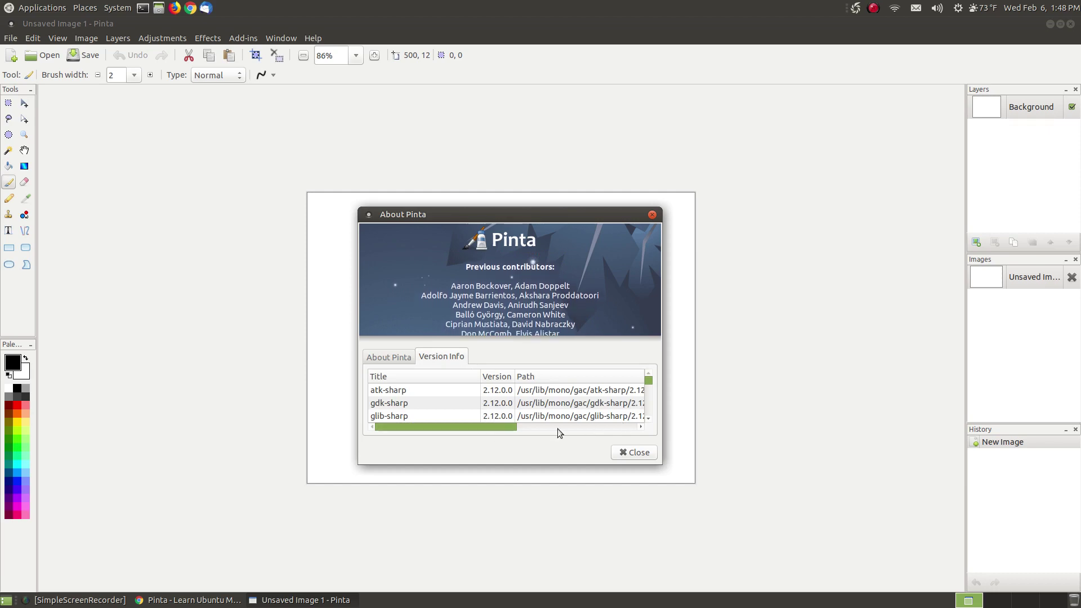
left_click(393, 359)
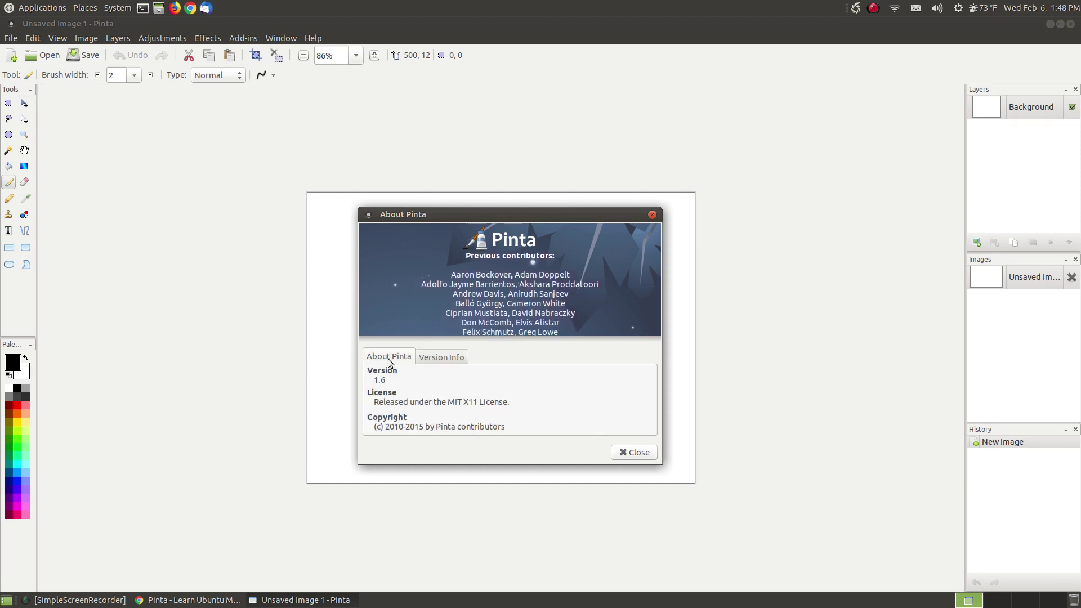
left_click(631, 453)
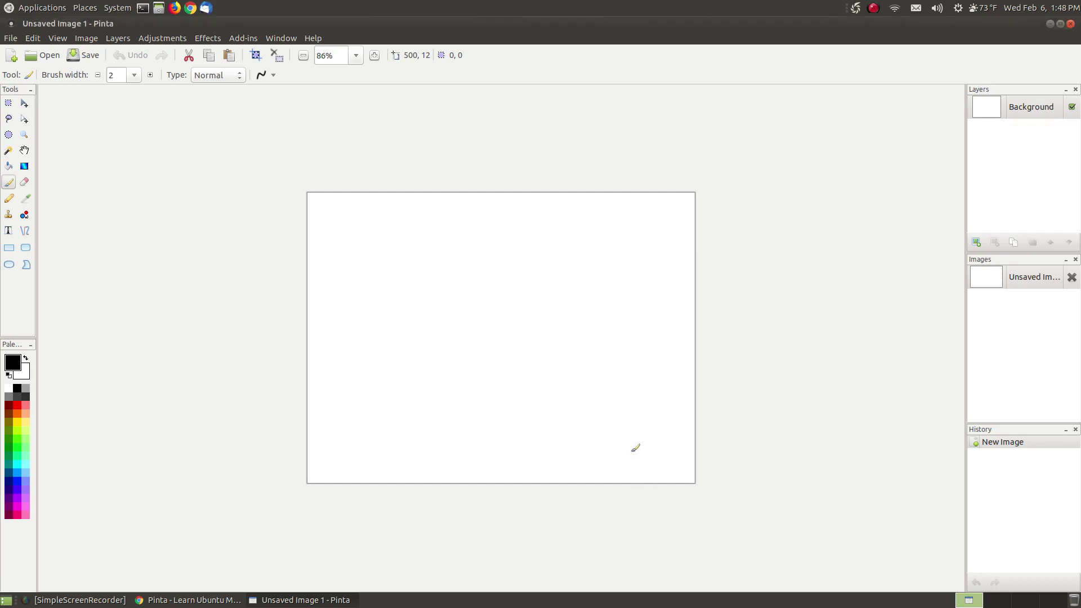
left_click(178, 601)
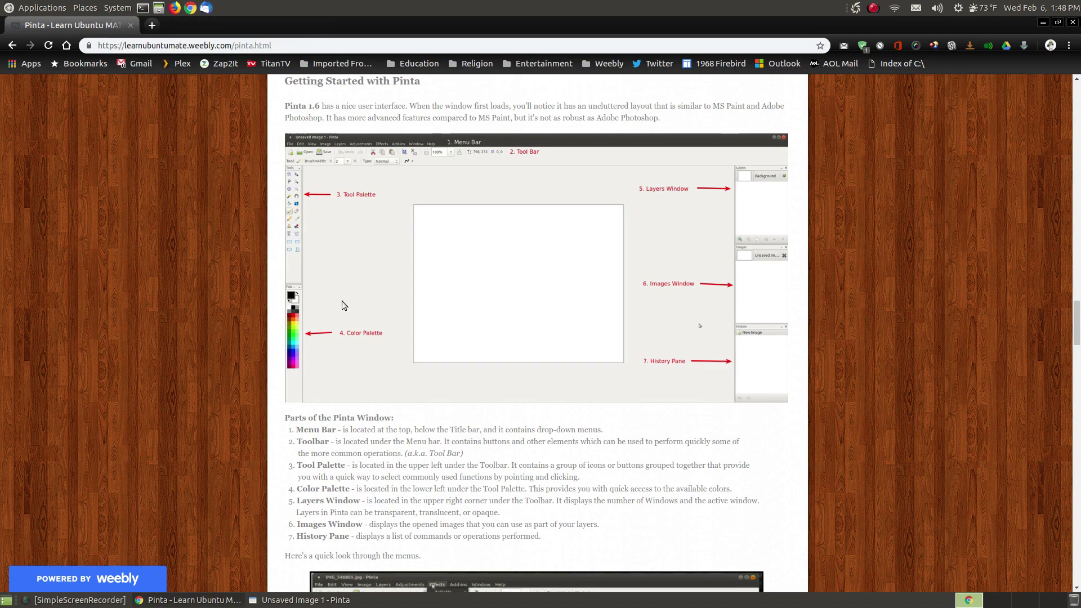
left_click(304, 600)
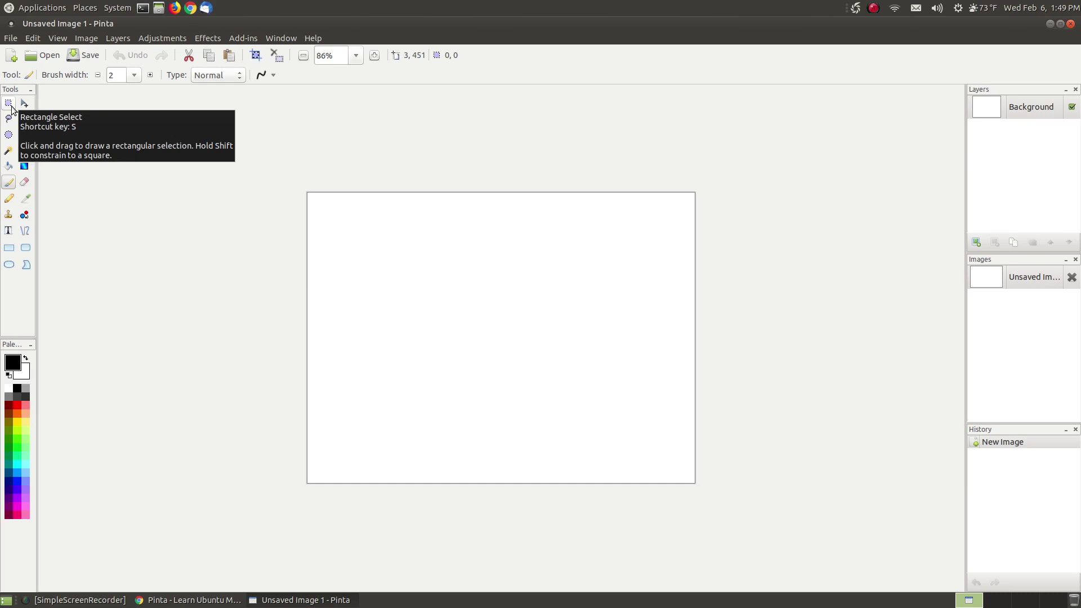
- Draw a wide rectangle selection across the canvas centre, then bring Chrome's Pinta tutorial forward
left_click(11, 107)
left_click_drag(371, 254, 637, 389)
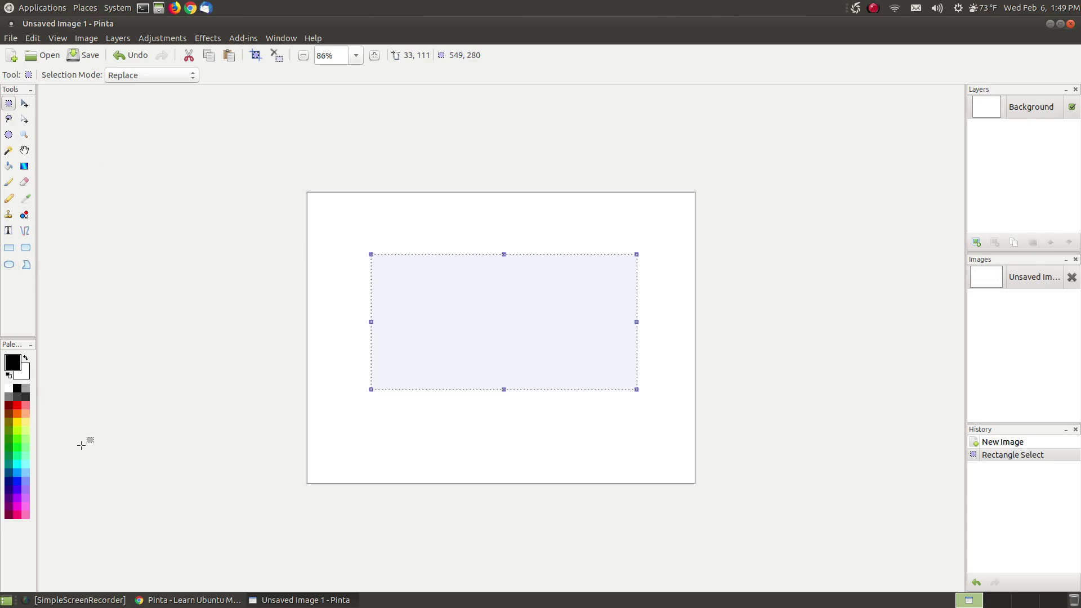
left_click(206, 601)
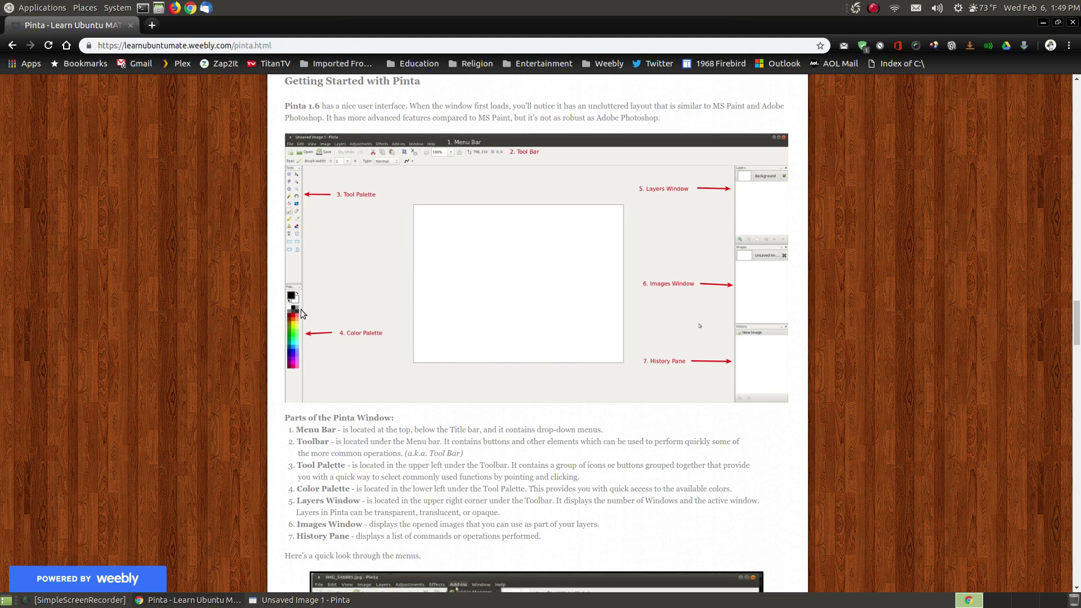
- Switch from the Chrome tutorial back to the Pinta window with its rectangular selection
left_click(301, 600)
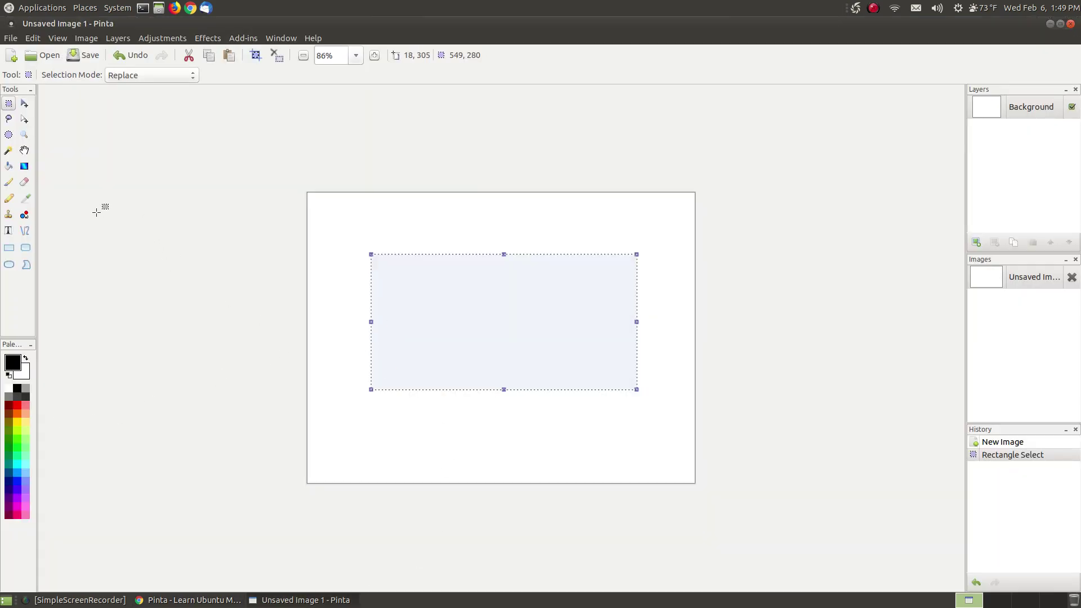
- Paint a black loop with the Paintbrush inside the selection, then red scribbles on either side
left_click(9, 183)
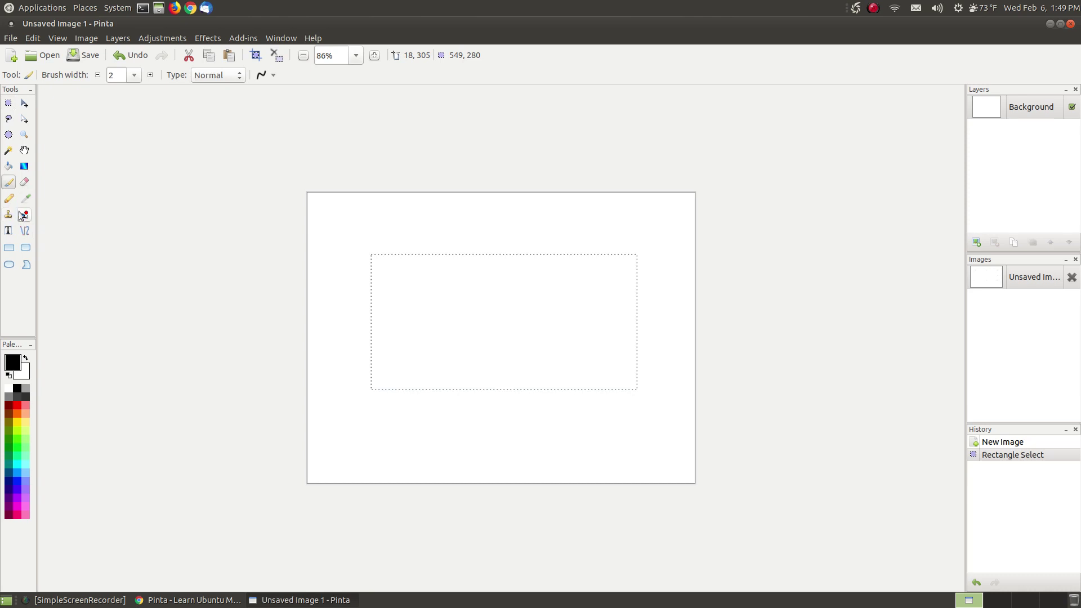
mouse_move(450, 313)
left_mouse_down()
mouse_move(550, 350)
mouse_move(483, 316)
mouse_move(524, 306)
left_mouse_up()
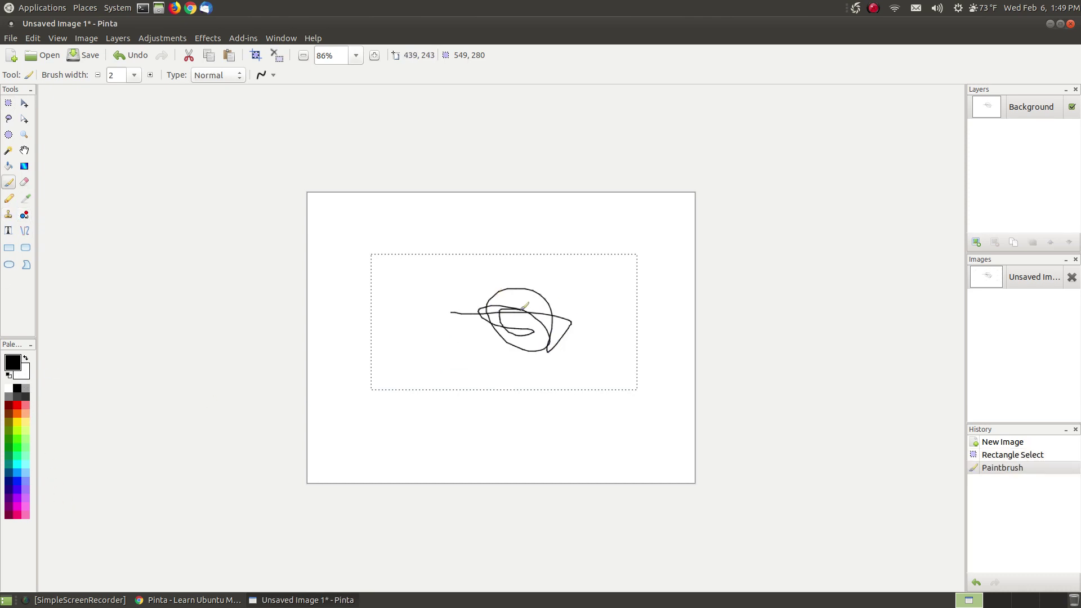
left_click(18, 405)
mouse_move(388, 280)
left_mouse_down()
mouse_move(427, 295)
mouse_move(406, 283)
mouse_move(388, 296)
mouse_move(443, 331)
mouse_move(445, 315)
mouse_move(410, 313)
mouse_move(461, 349)
left_mouse_up()
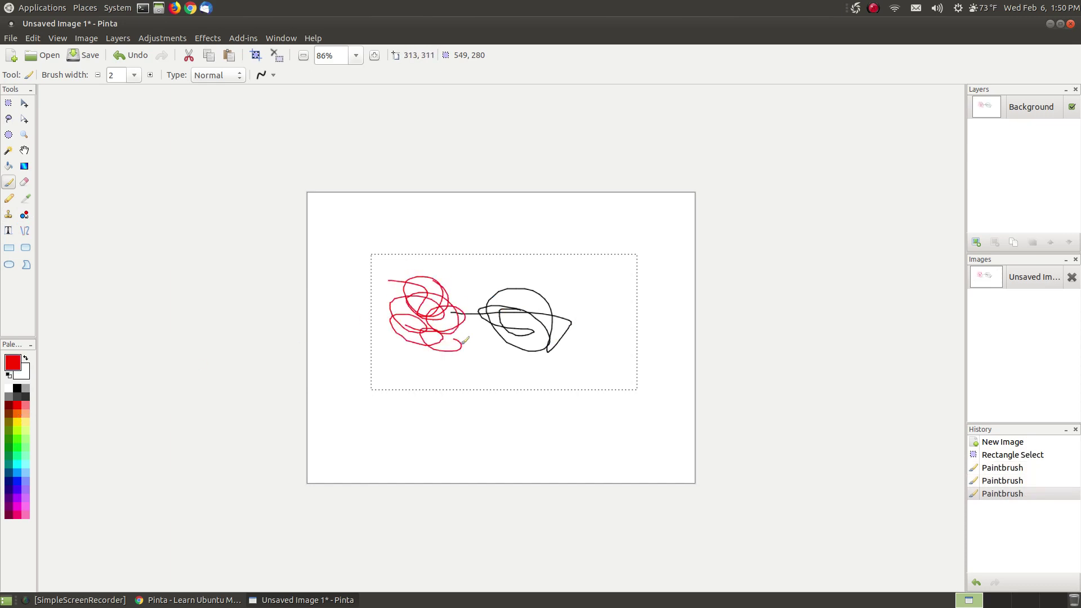
mouse_move(588, 281)
left_mouse_down()
mouse_move(602, 291)
mouse_move(593, 314)
mouse_move(605, 345)
mouse_move(609, 334)
left_mouse_up()
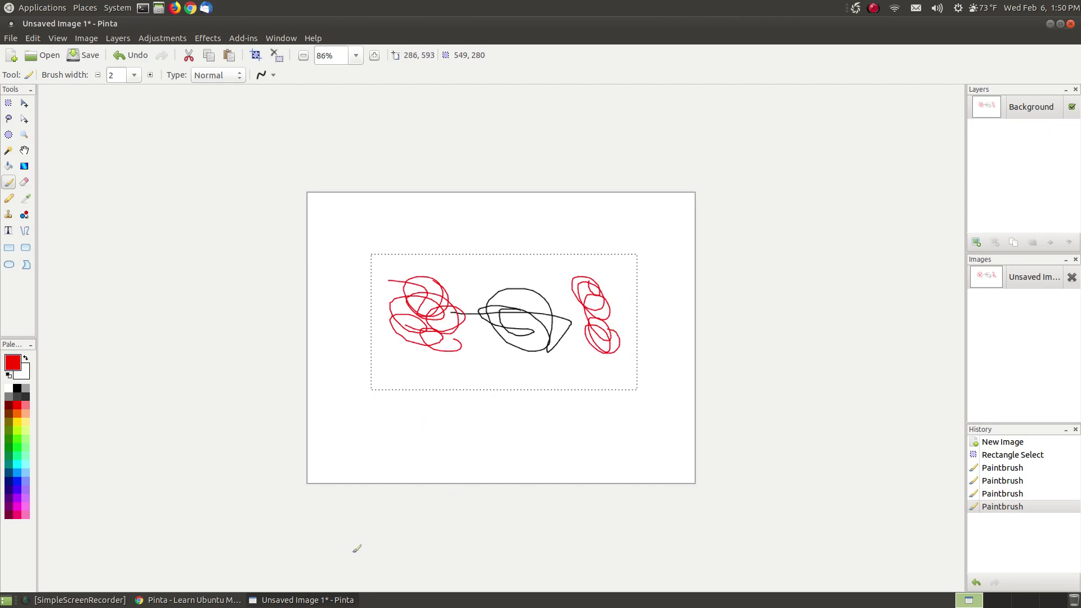
- Bring the 'Pinta - Learn Ubuntu MATE' Chrome page showing the labelled Pinta window diagram to the front
left_click(184, 601)
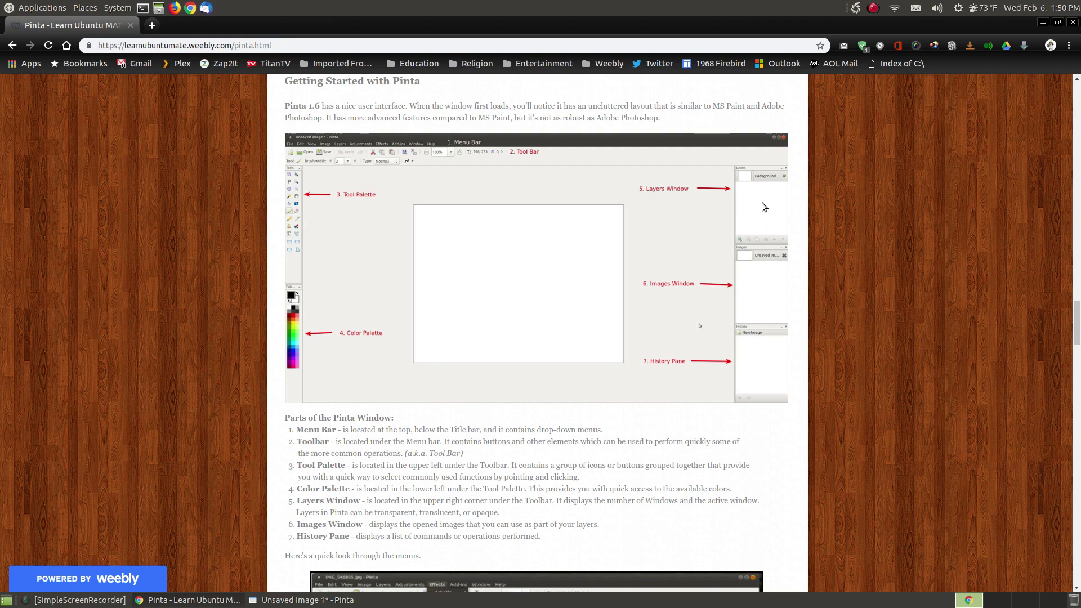
- Switch between Pinta and Chrome, ending with Pinta's black-and-red scribble drawing in front
key("alt+Tab")
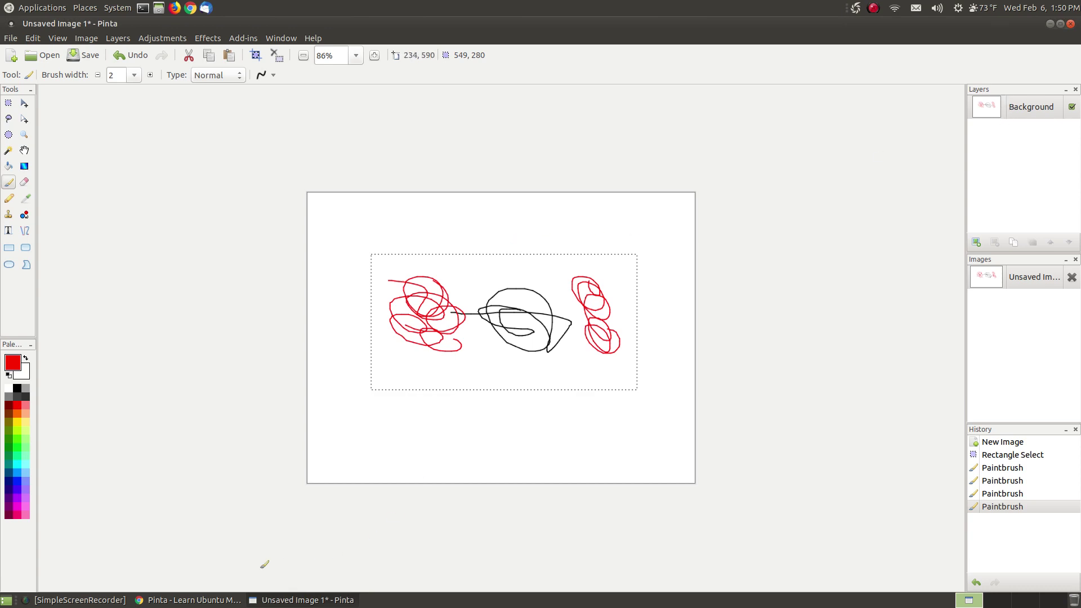
left_click(217, 599)
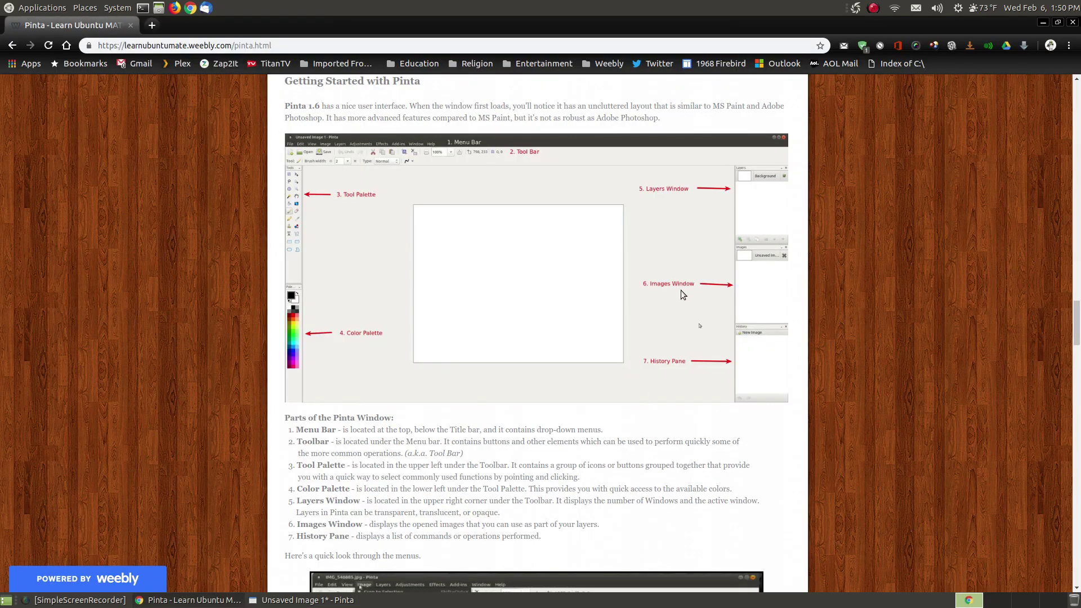
left_click(352, 600)
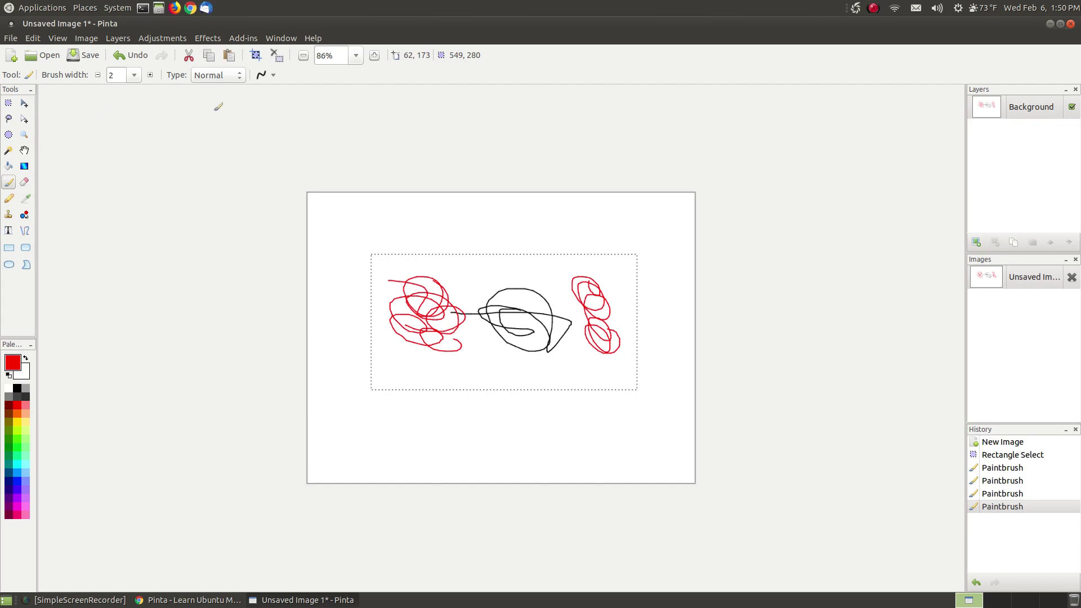
left_click(128, 54)
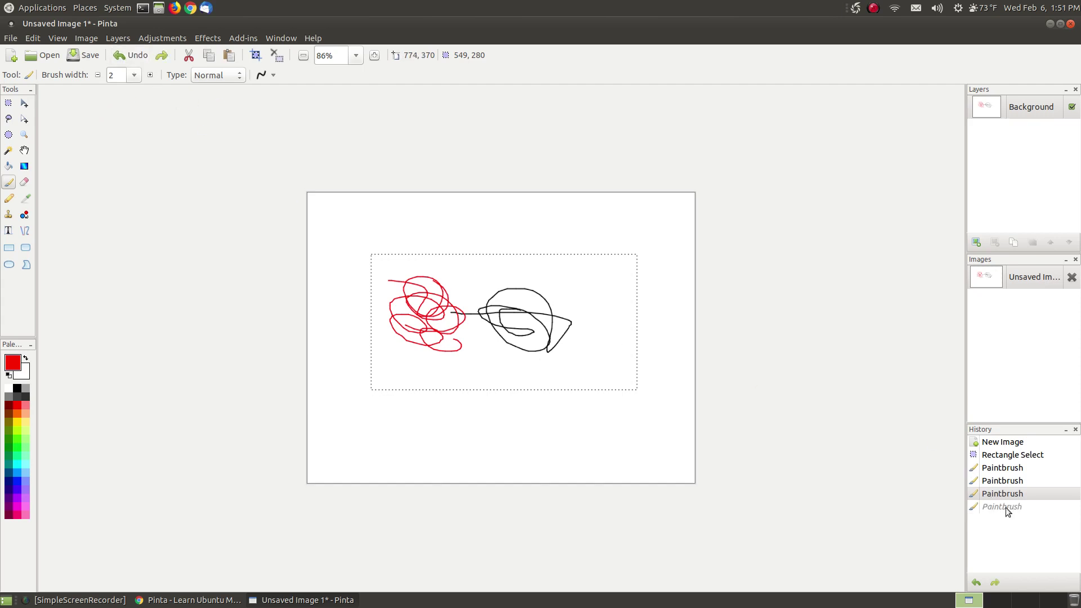
left_click(161, 55)
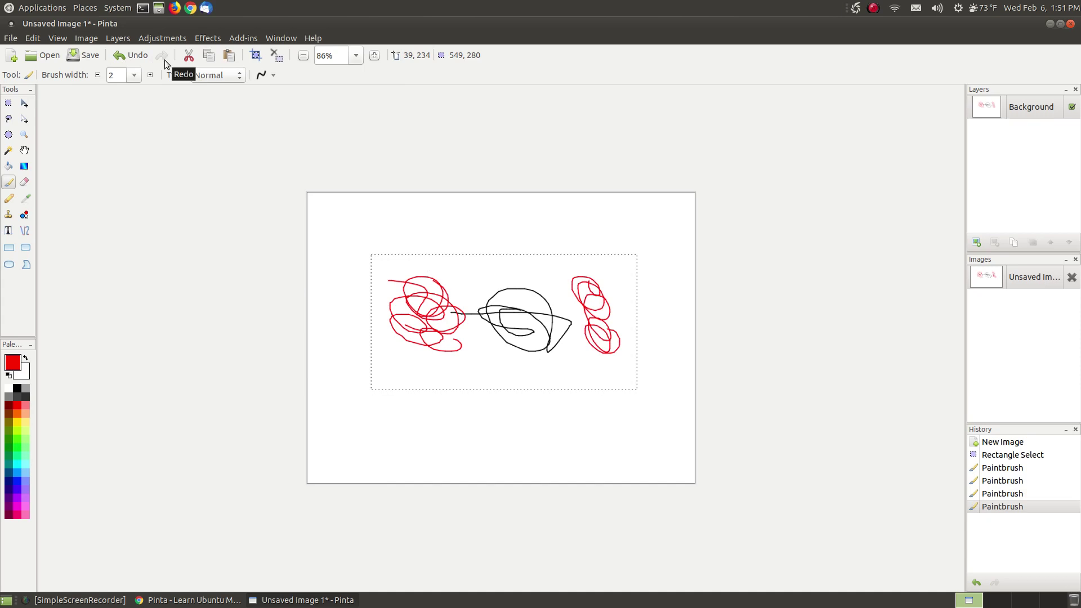
left_click(130, 62)
left_click(129, 62)
left_click(130, 61)
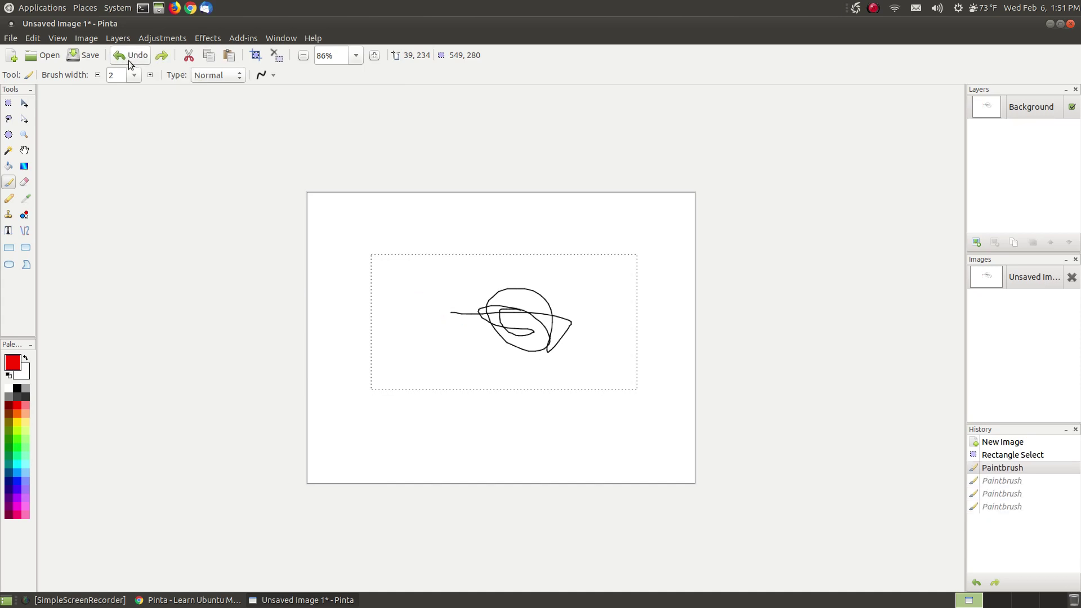
left_click(160, 56)
left_click(160, 56)
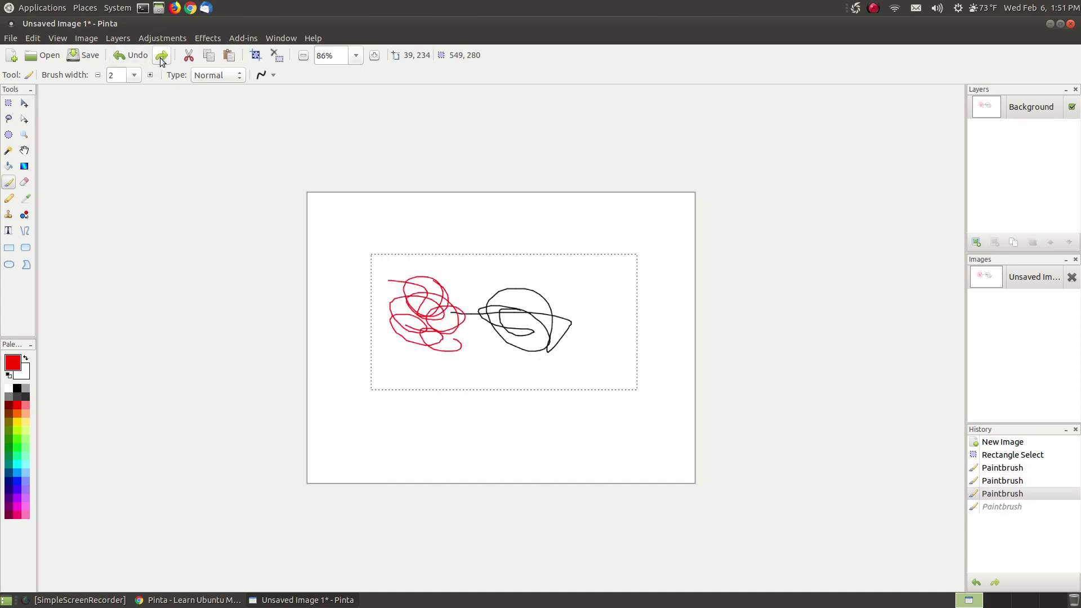
left_click(160, 57)
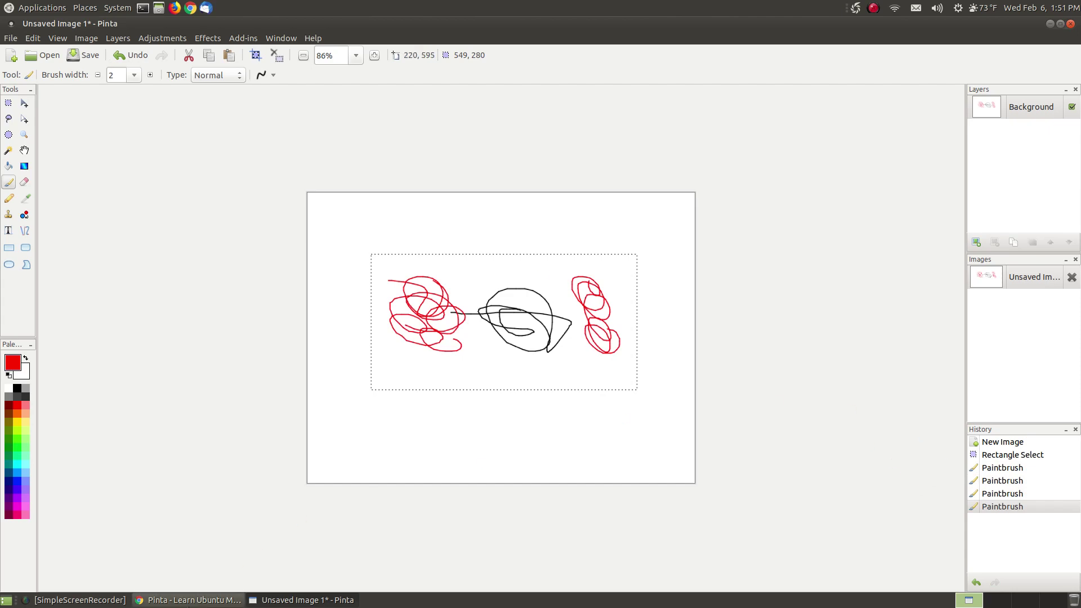
- Bring the Pinta tutorial page in Chrome back in front of Pinta
left_click(179, 600)
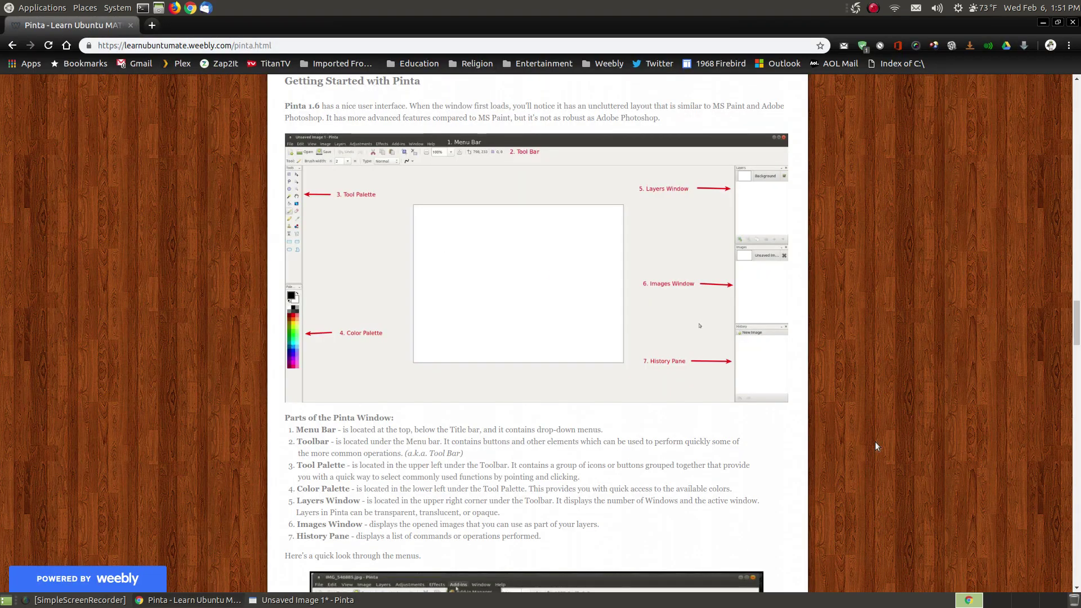
scroll(875, 441, "down", 2)
scroll(875, 442, "down", 1)
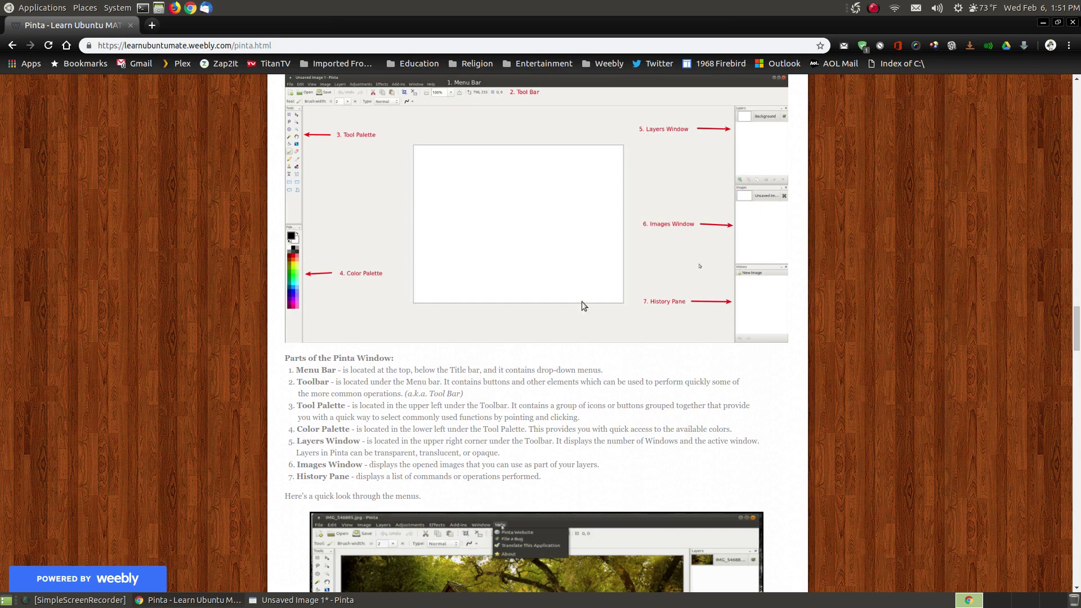
scroll(613, 152, "down", 1)
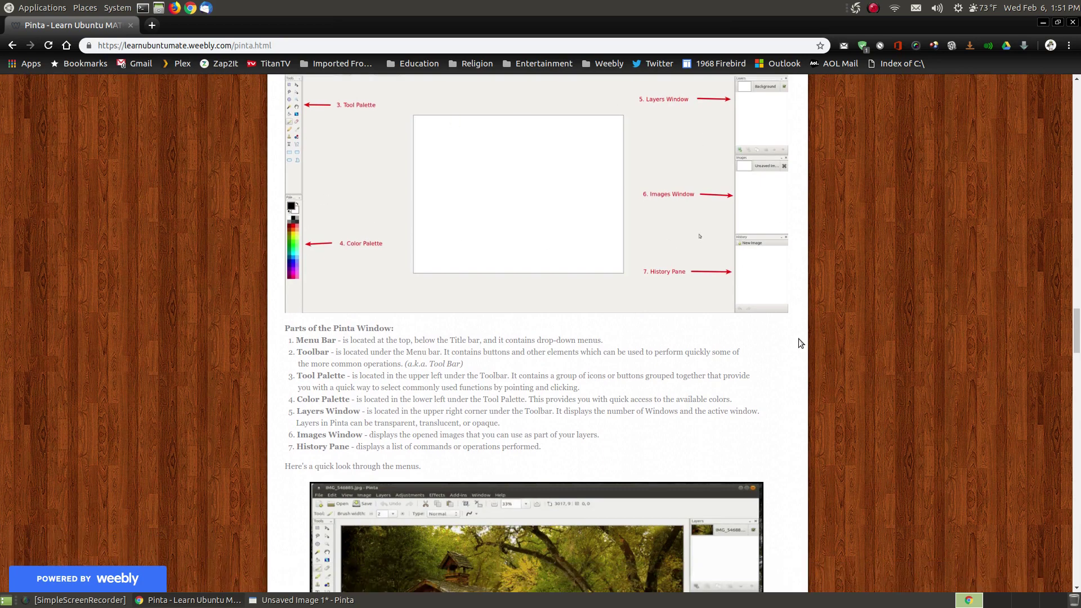
scroll(608, 166, "up", 1)
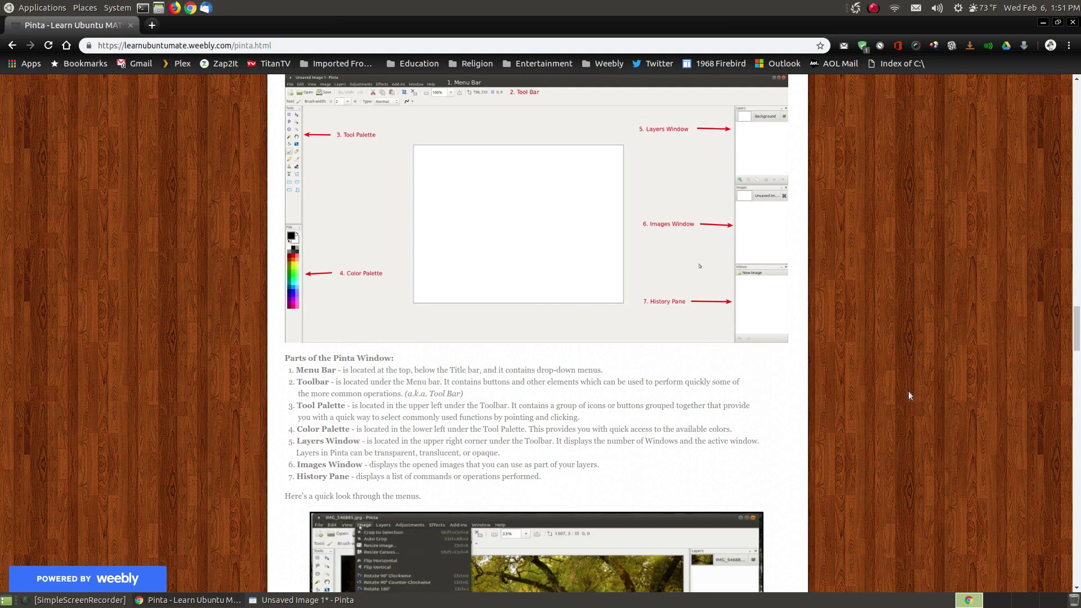
- Scroll down to The Tool Palette section with its labelled tool chart and descriptions
scroll(914, 401, "down", 5)
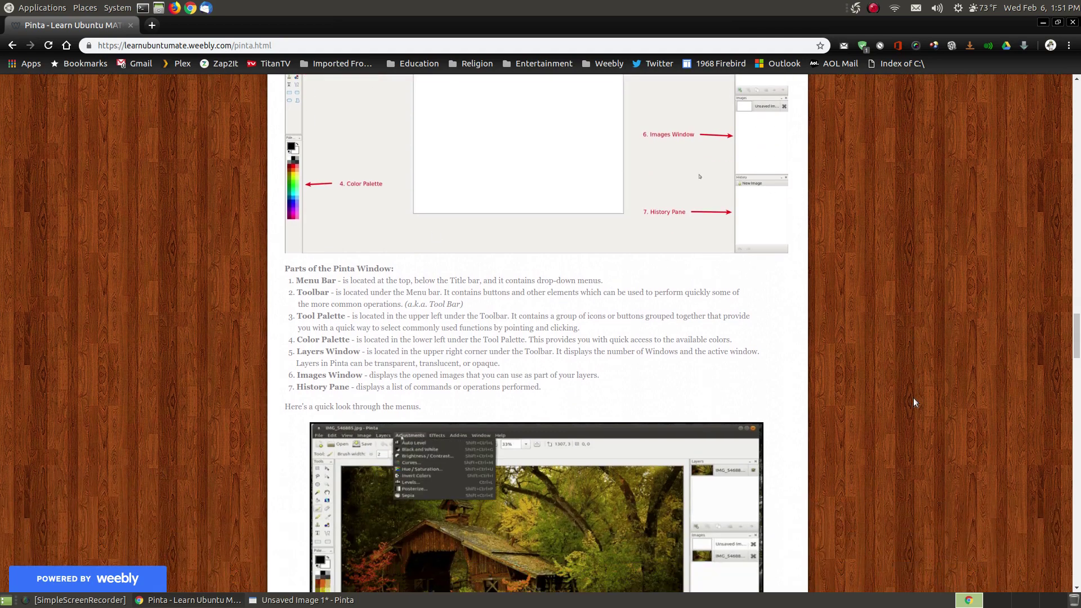
scroll(913, 402, "down", 5)
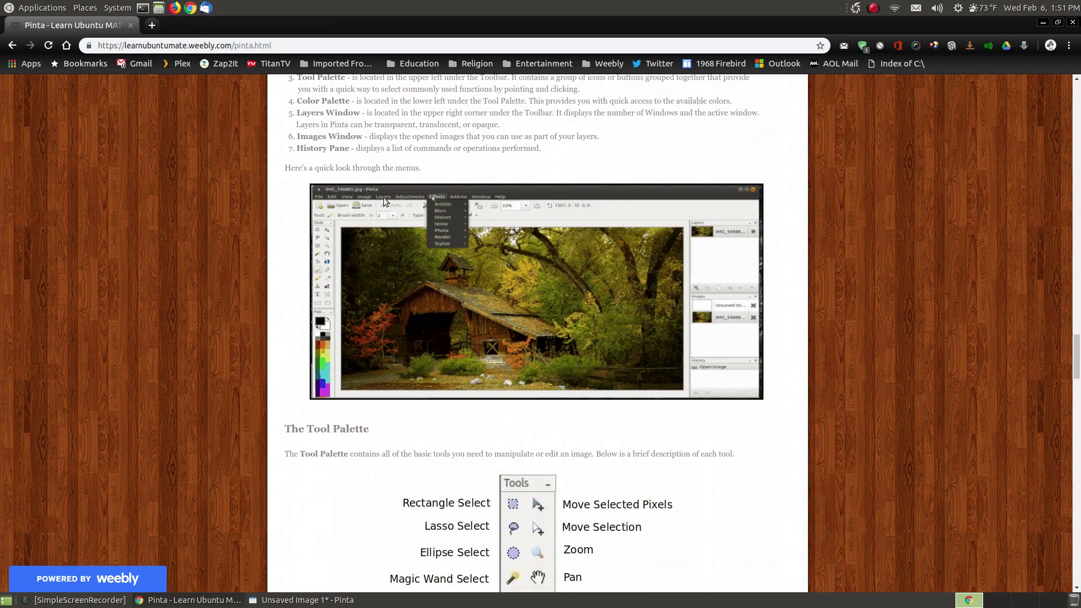
scroll(946, 376, "down", 4)
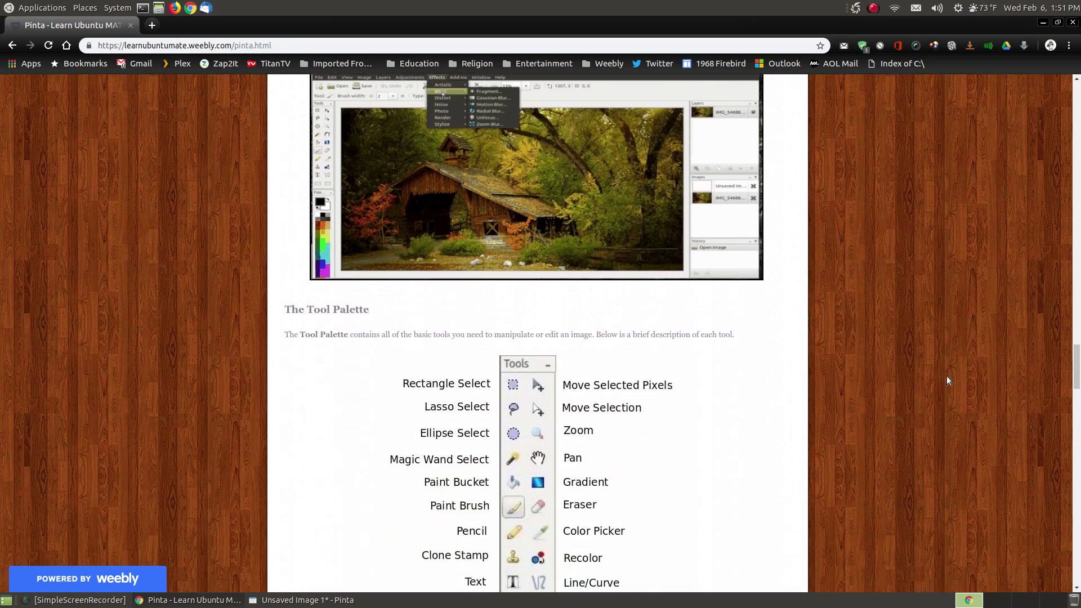
scroll(947, 376, "down", 8)
scroll(947, 376, "up", 3)
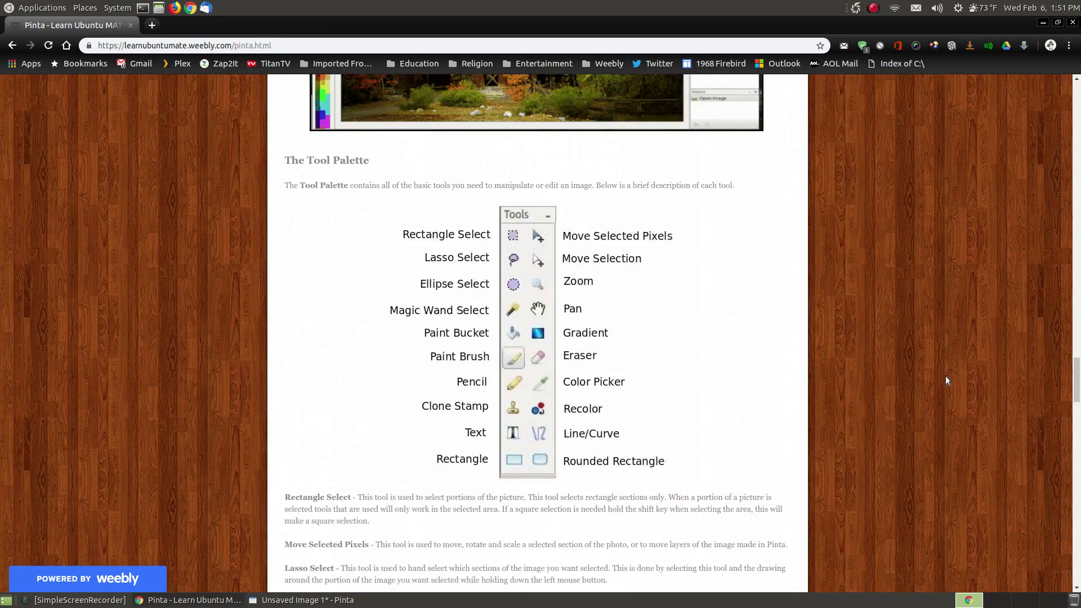
scroll(945, 376, "down", 4)
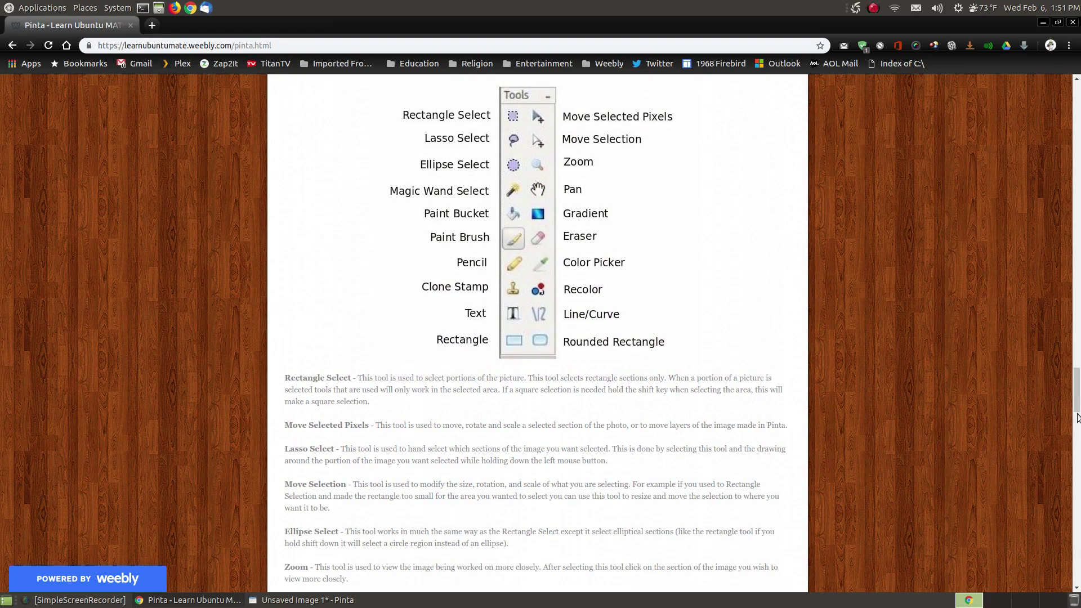
left_click_drag(1076, 418, 1077, 370)
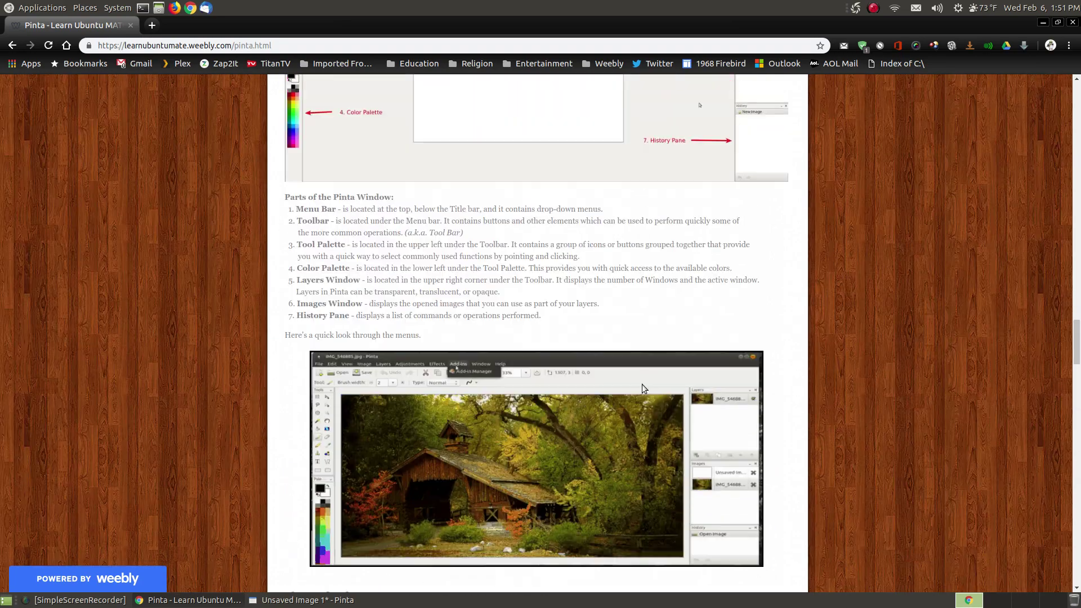
scroll(642, 384, "up", 3)
scroll(880, 343, "down", 3)
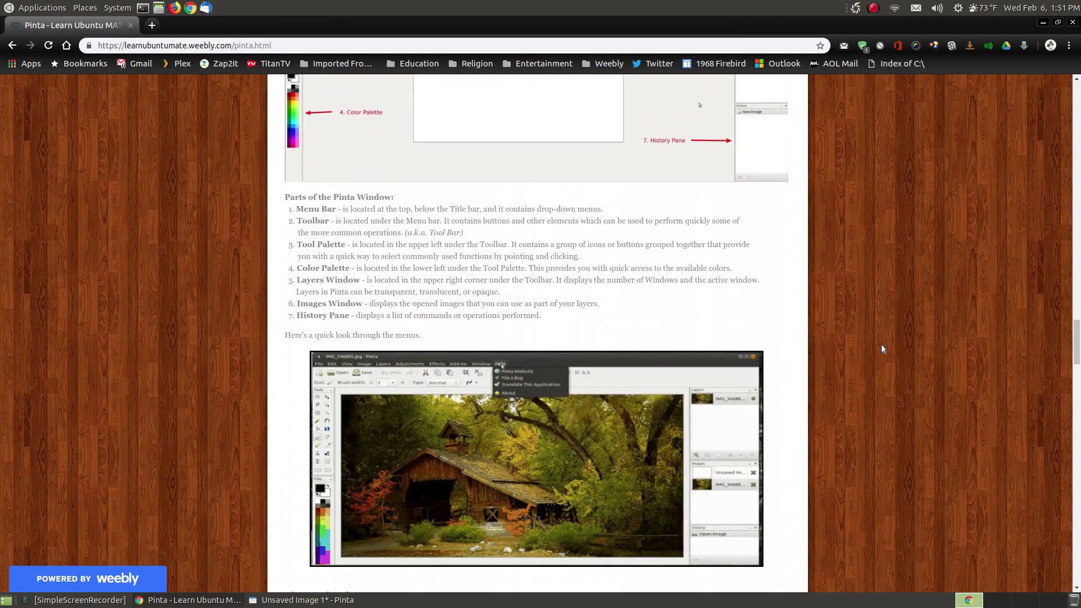
scroll(881, 344, "down", 8)
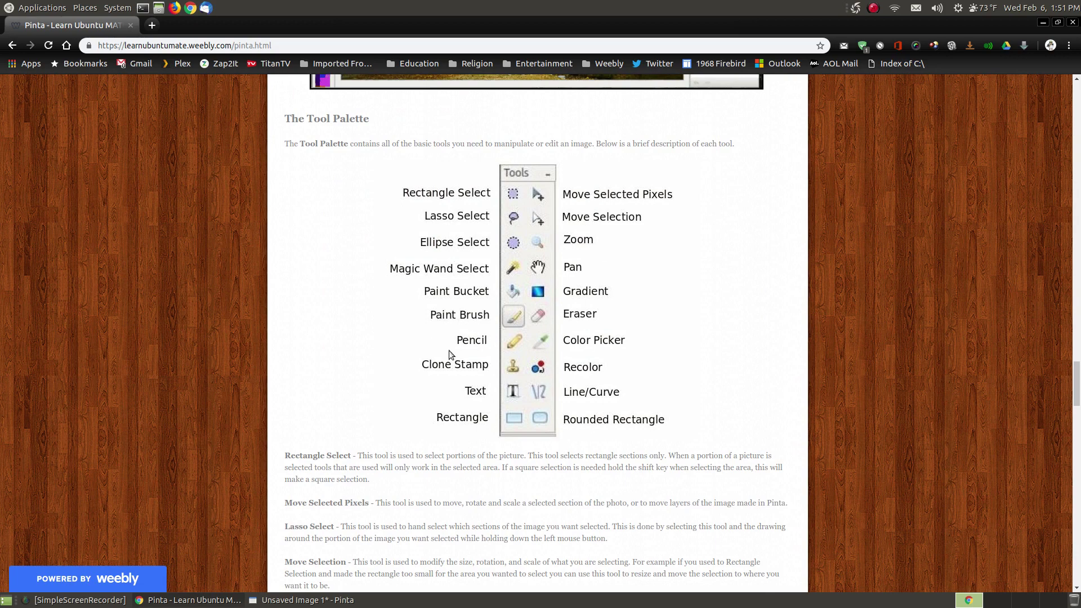
- Scroll past Quick Edits, Zoom and the Pixelate example down to the Screenshot section
scroll(685, 366, "down", 4)
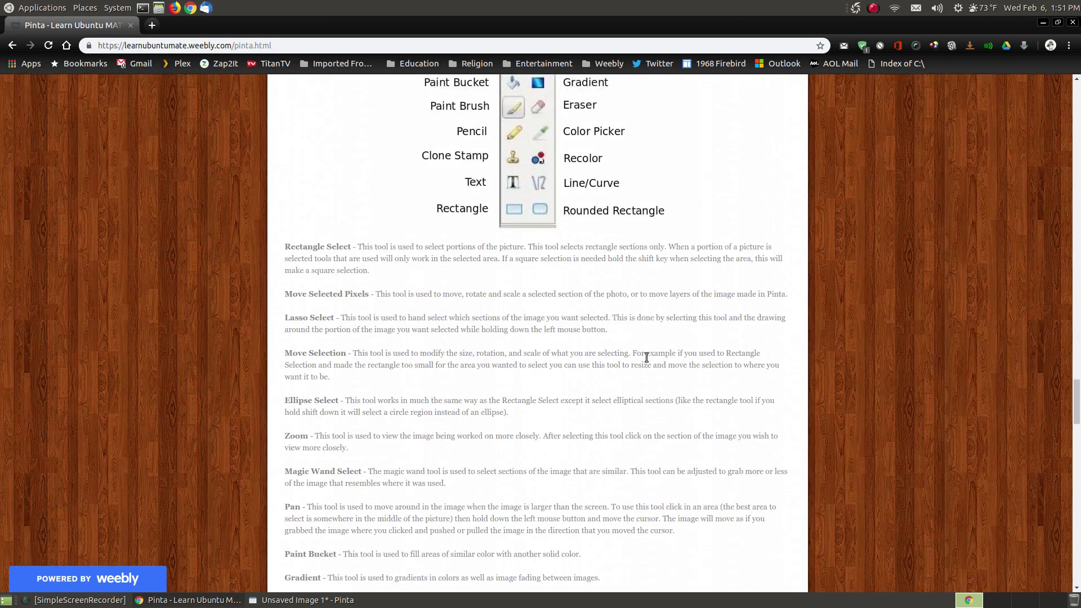
scroll(578, 352, "down", 5)
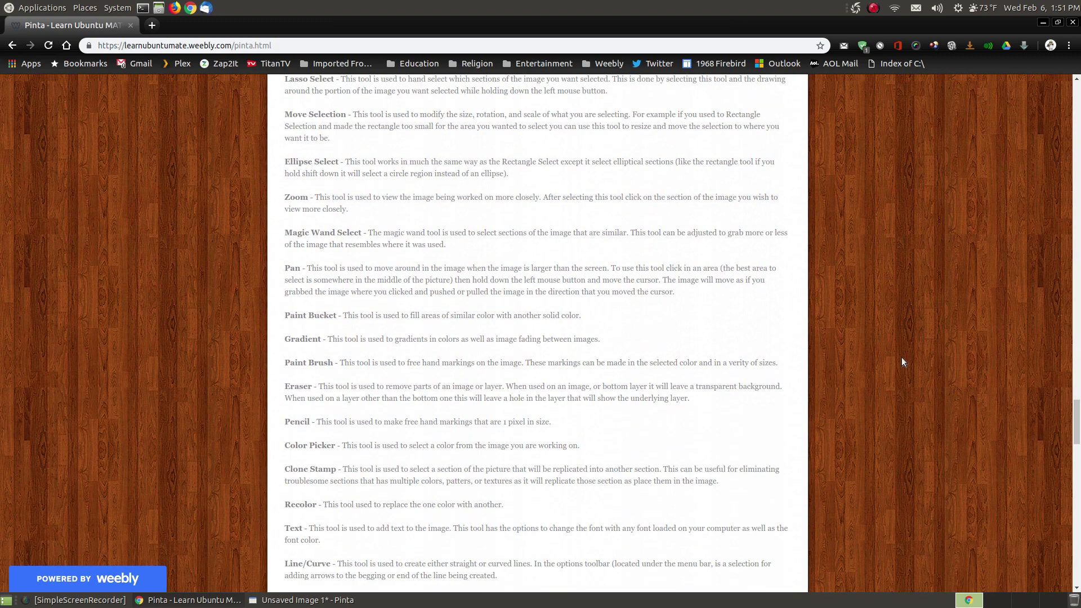
scroll(902, 358, "down", 7)
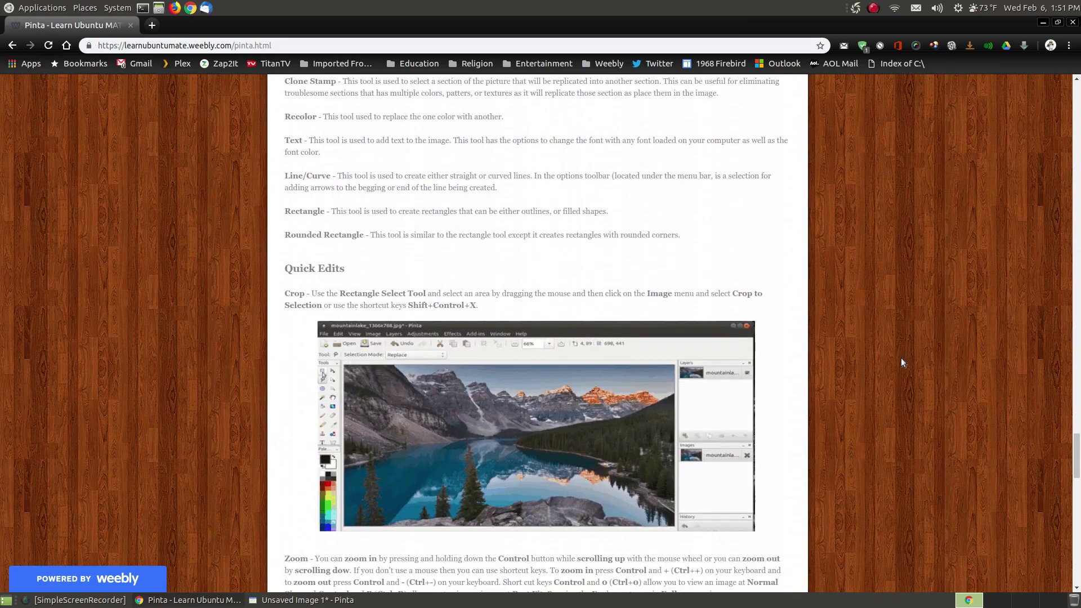
scroll(902, 362, "down", 3)
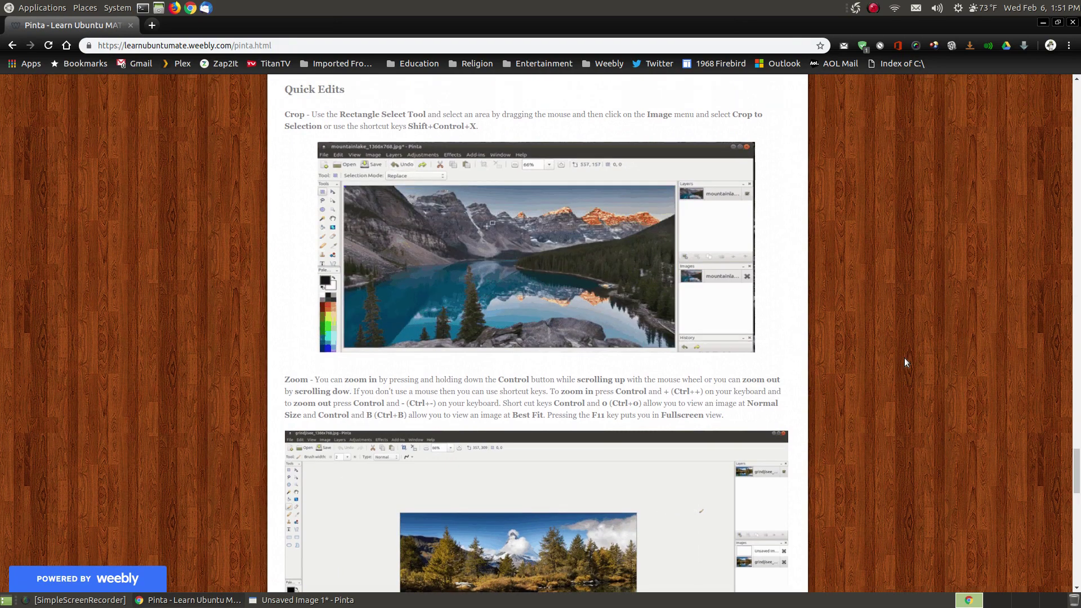
scroll(905, 362, "down", 4)
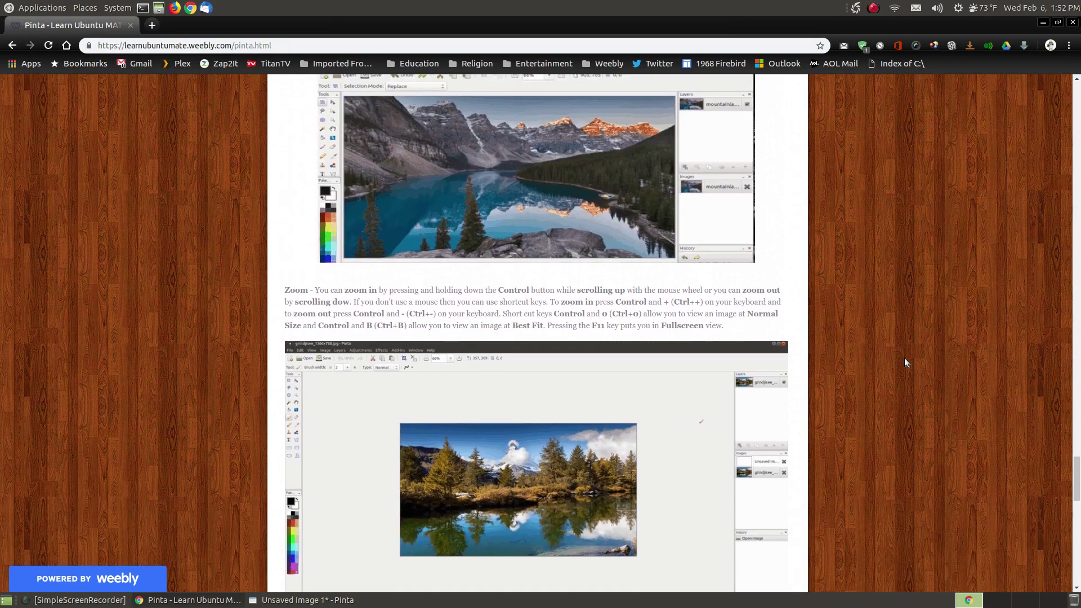
scroll(904, 357, "down", 1)
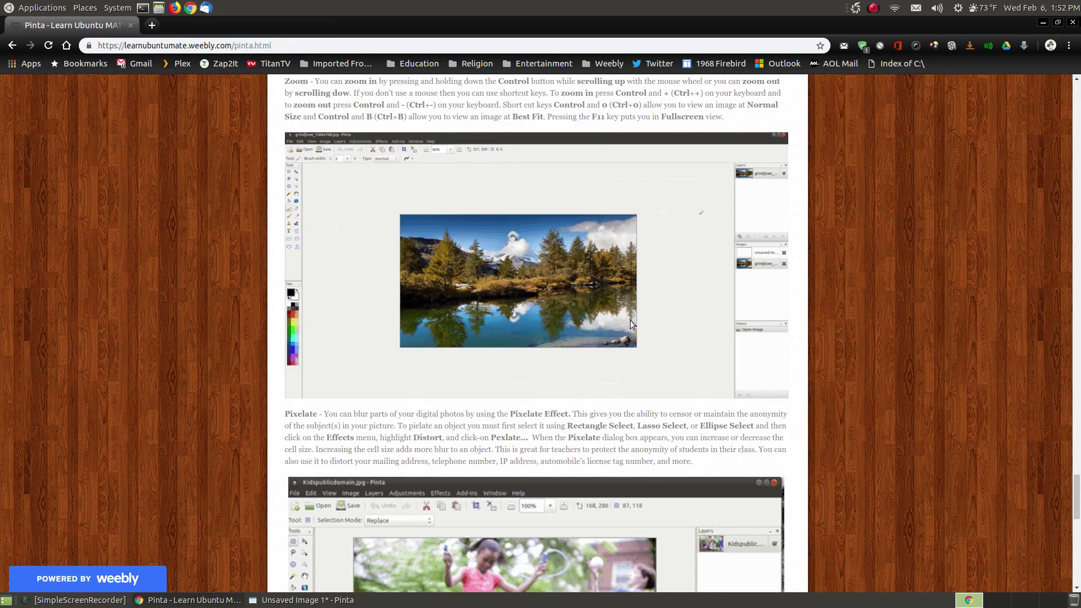
scroll(909, 380, "down", 6)
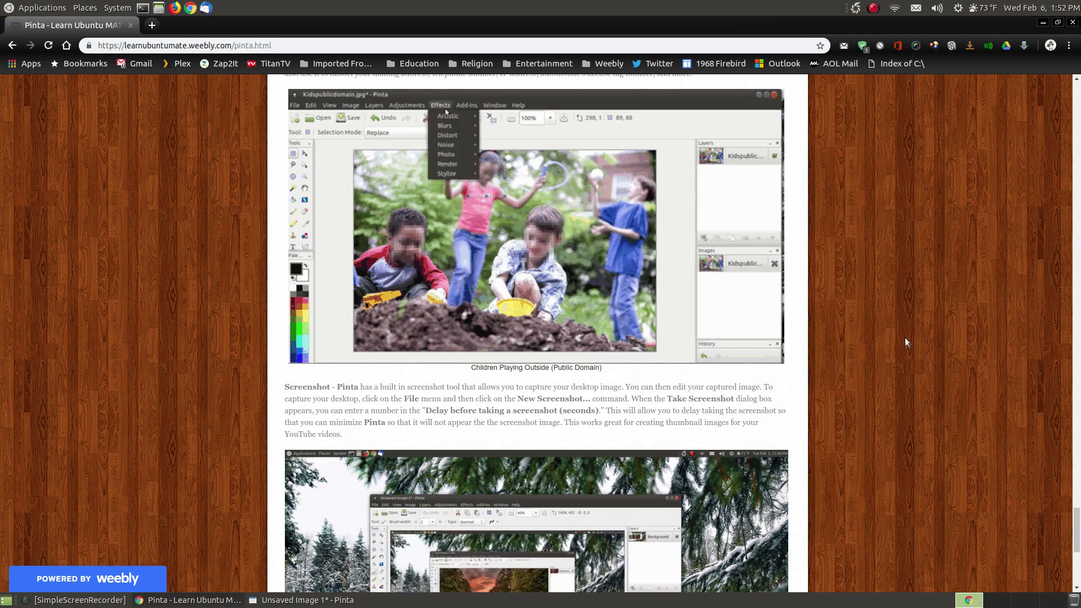
- Go back up the tutorial to the opening Pinta introduction and How to Install Pinta heading
scroll(904, 336, "down", 3)
scroll(904, 339, "down", 5)
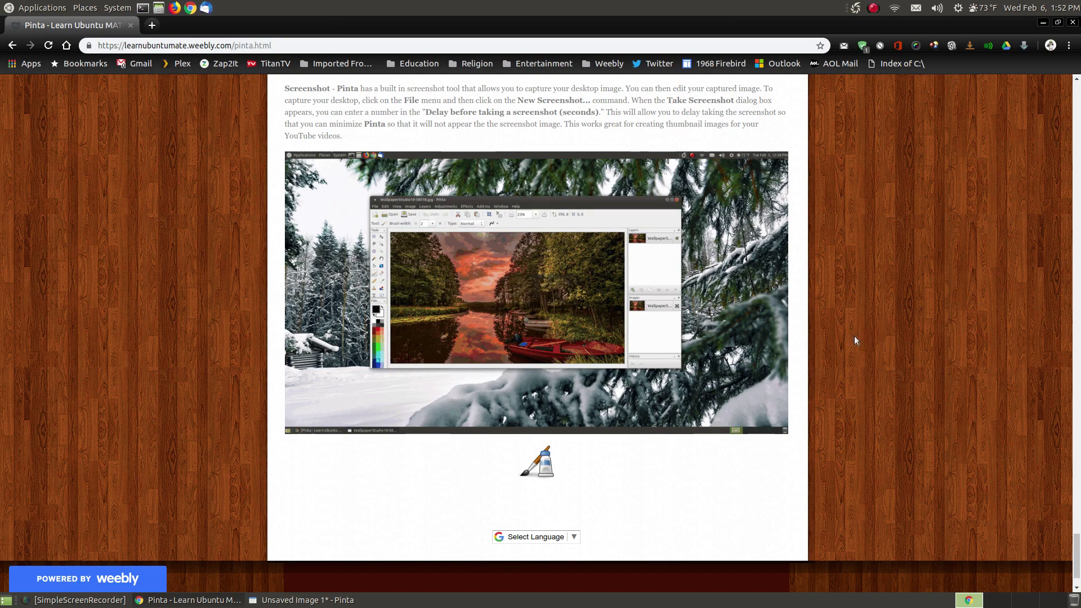
scroll(1070, 563, "up", 3)
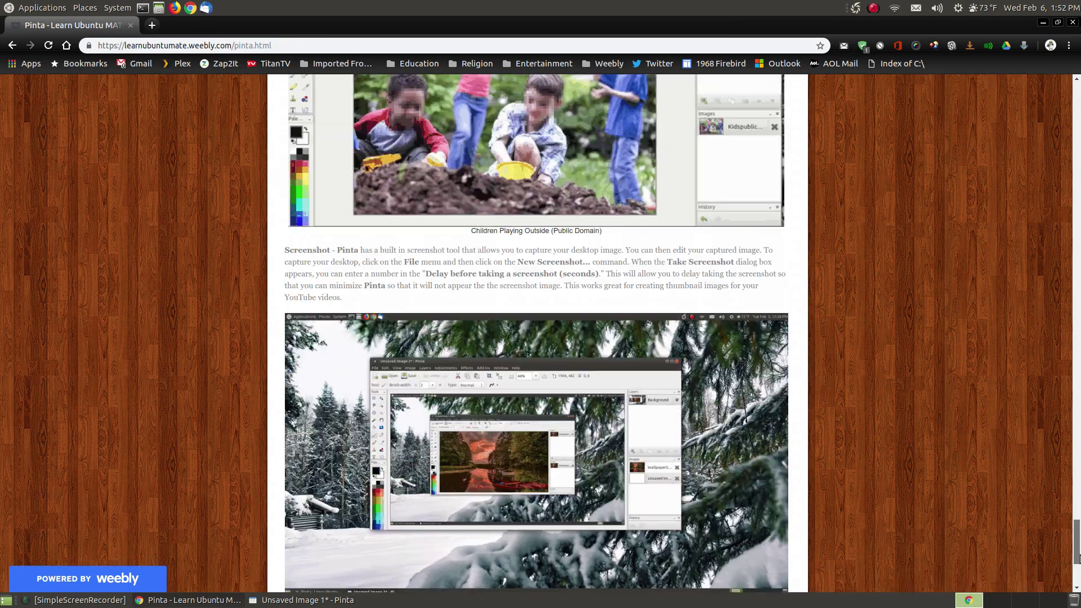
scroll(959, 483, "up", 2)
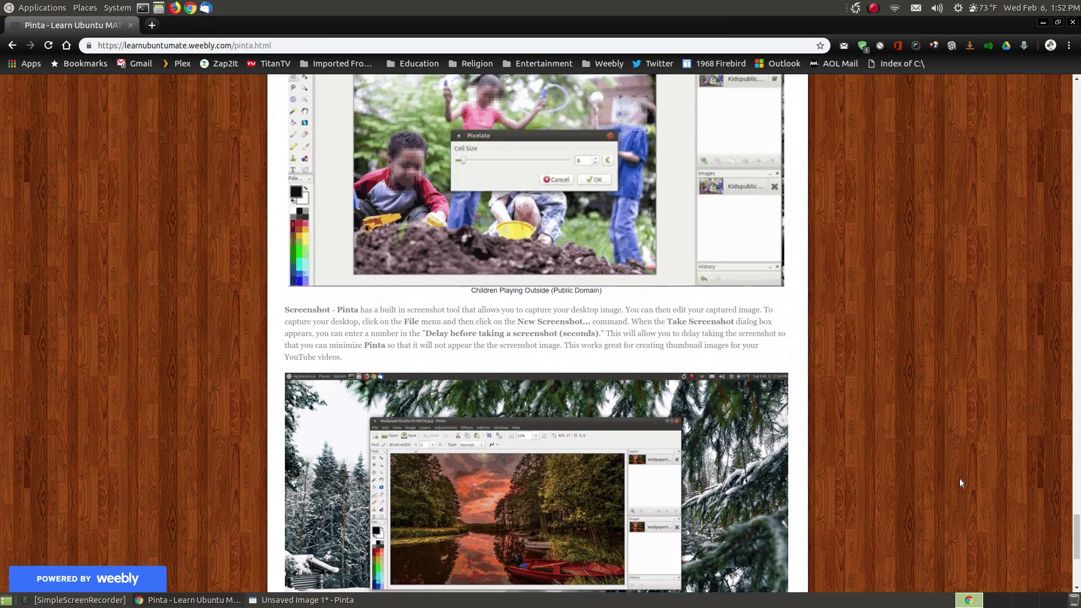
left_click_drag(1076, 549, 1076, 84)
scroll(488, 563, "down", 4)
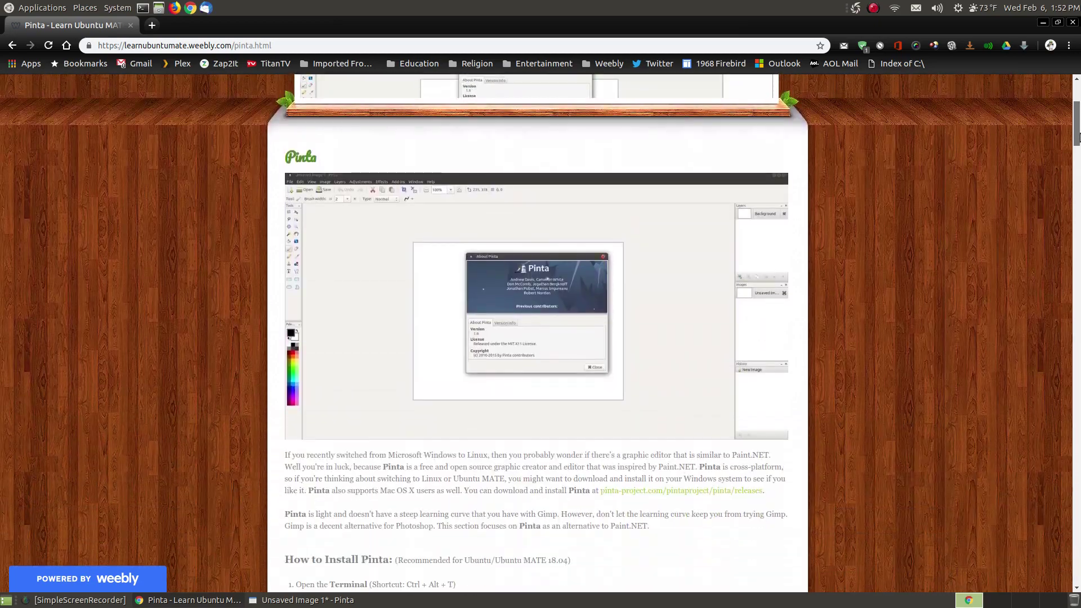
left_click(307, 600)
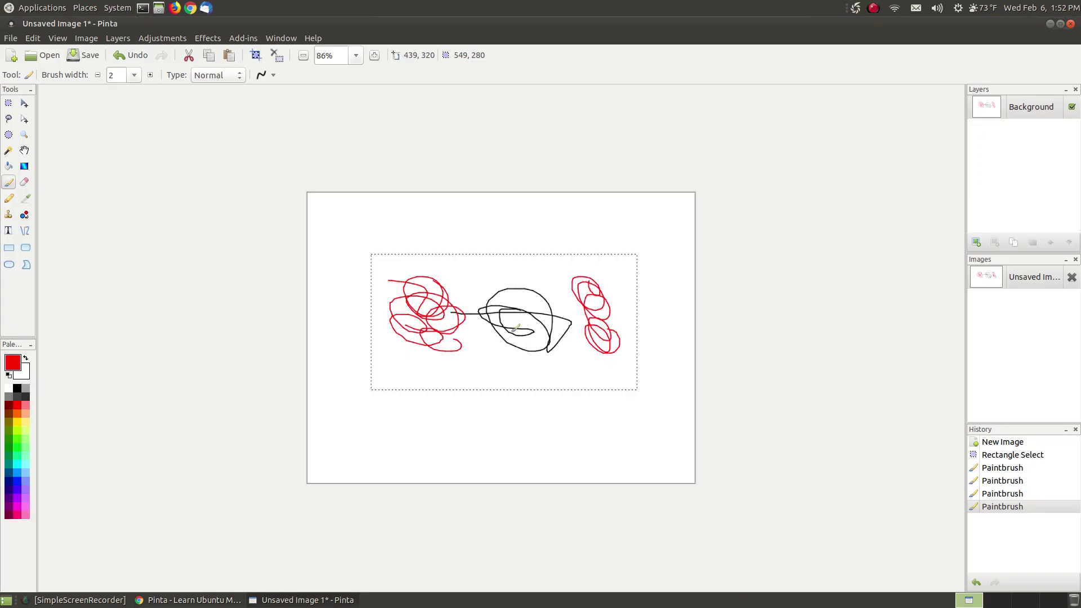